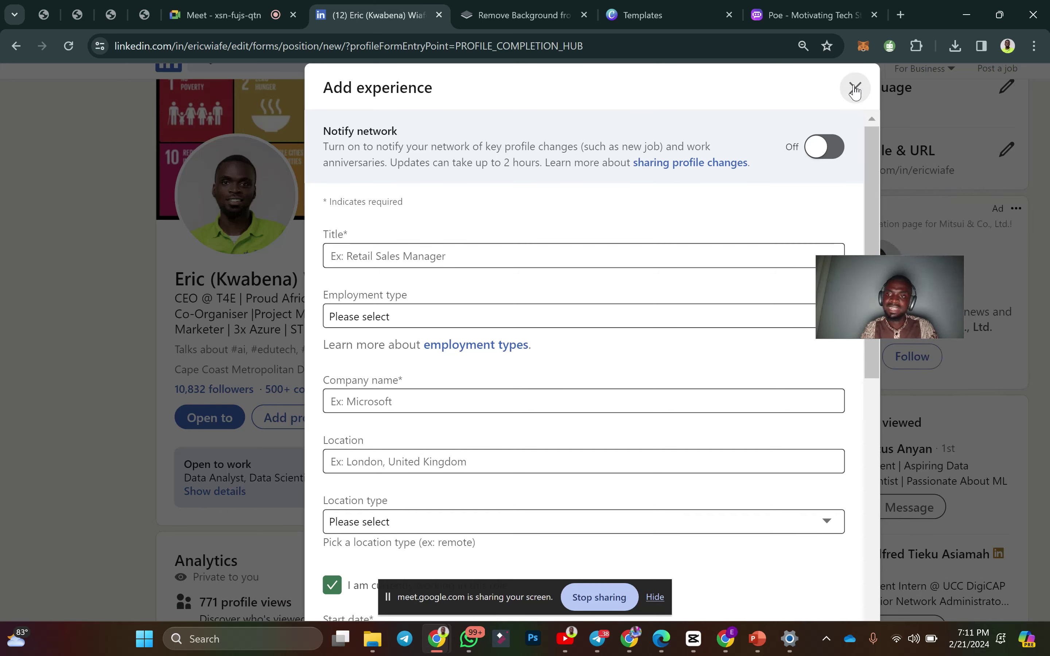
Review the blank Add experience form, close it, and check which core sections can be added to the profile.
{"action": "scroll", "coordinate": [672, 278], "scroll_direction": "down", "scroll_amount": 4}
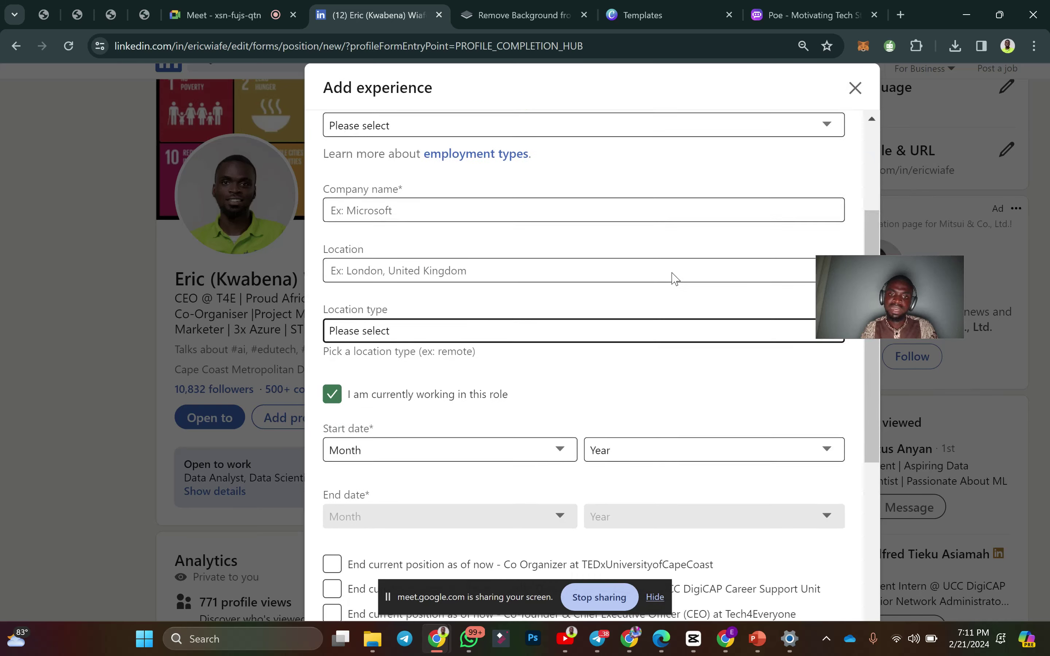
{"action": "scroll", "coordinate": [673, 278], "scroll_direction": "up", "scroll_amount": 5}
{"action": "left_click", "coordinate": [854, 88]}
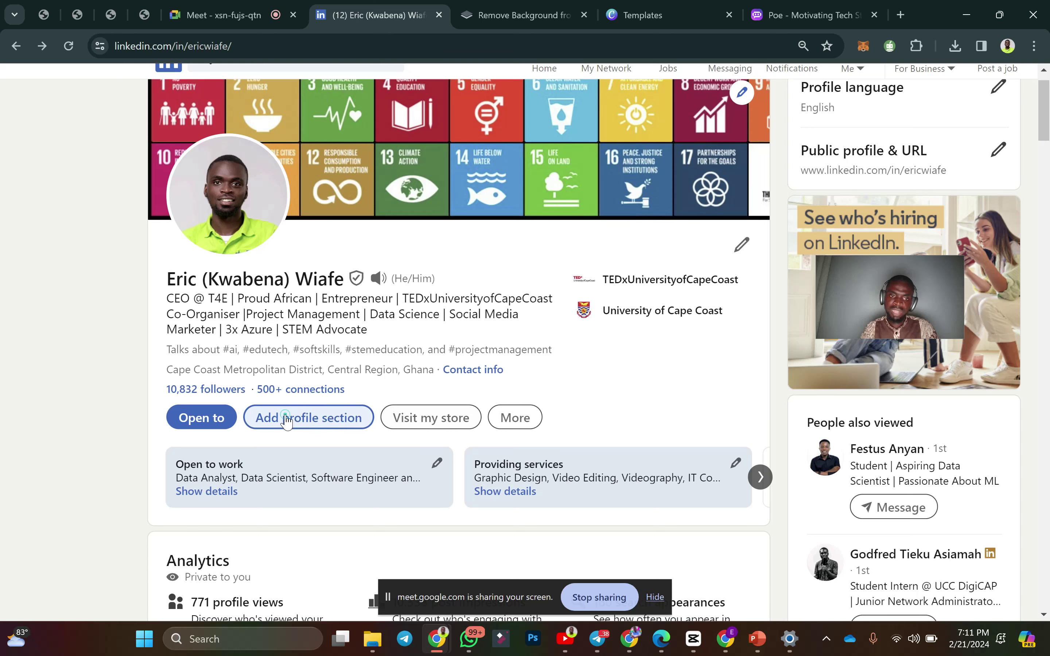
{"action": "left_click", "coordinate": [286, 419]}
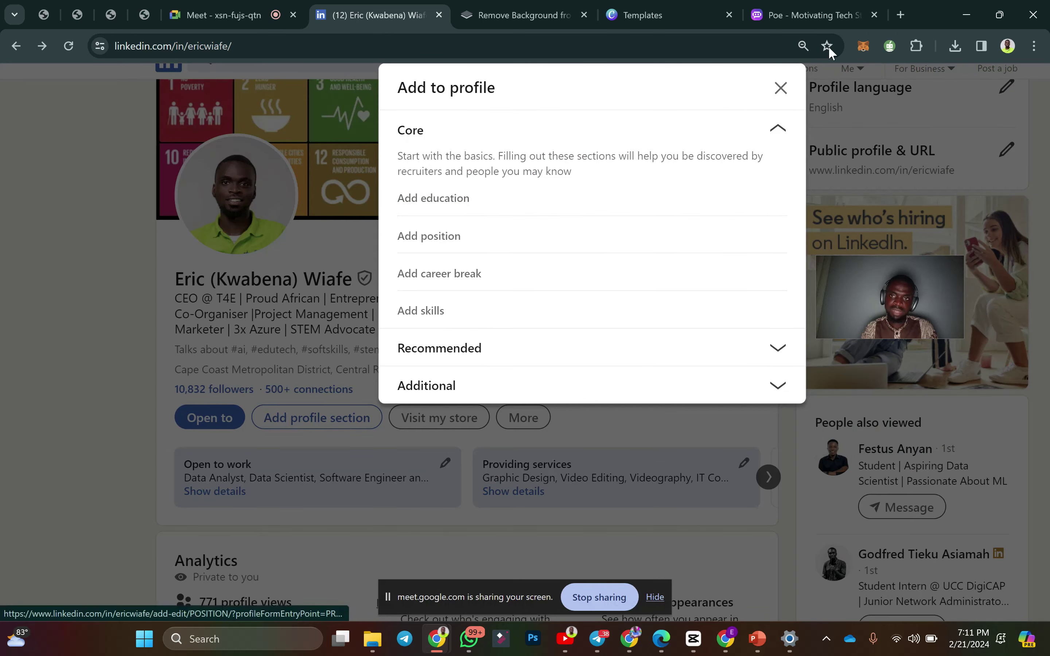
{"action": "left_click", "coordinate": [783, 87]}
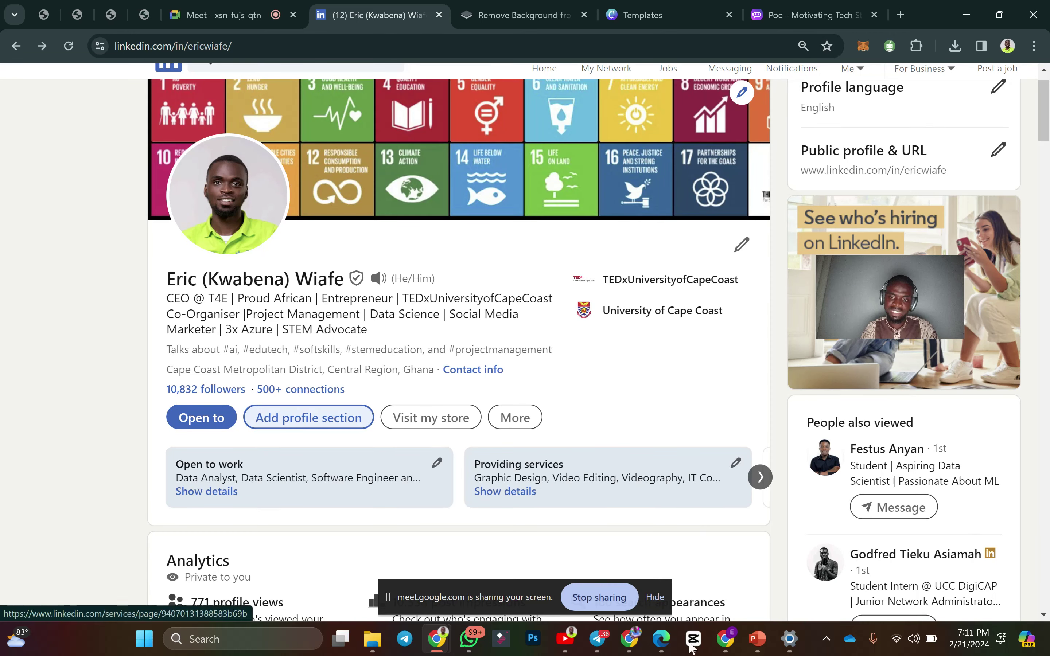
Switch to the PowerPoint presentation on getting started on LinkedIn, at the Work Section slide.
{"action": "mouse_move", "coordinate": [616, 626]}
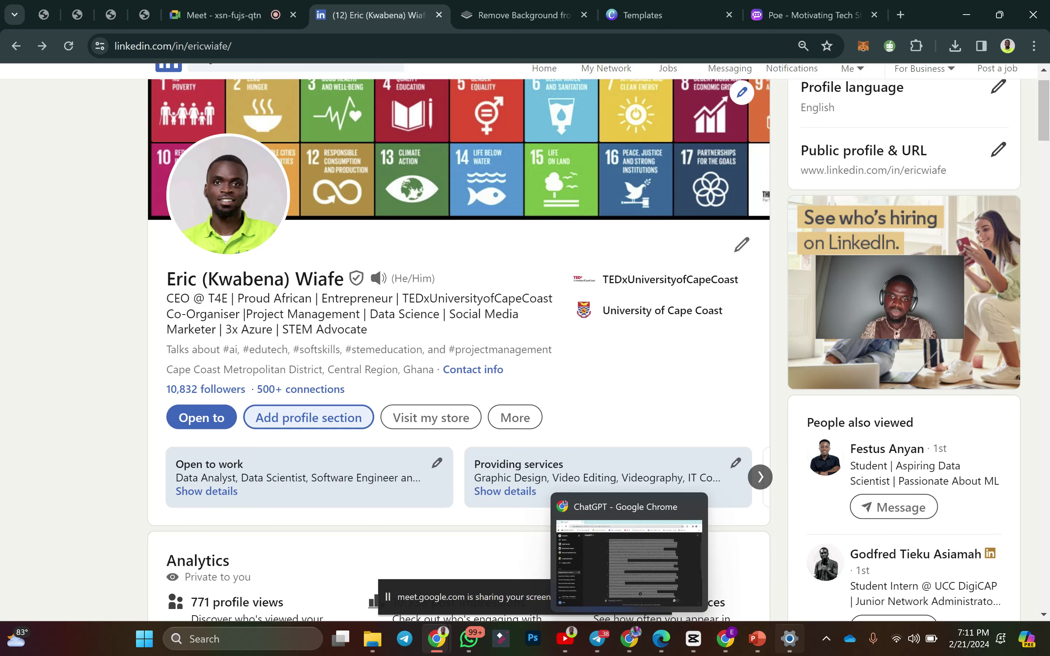
{"action": "mouse_move", "coordinate": [762, 644]}
{"action": "left_click", "coordinate": [712, 562]}
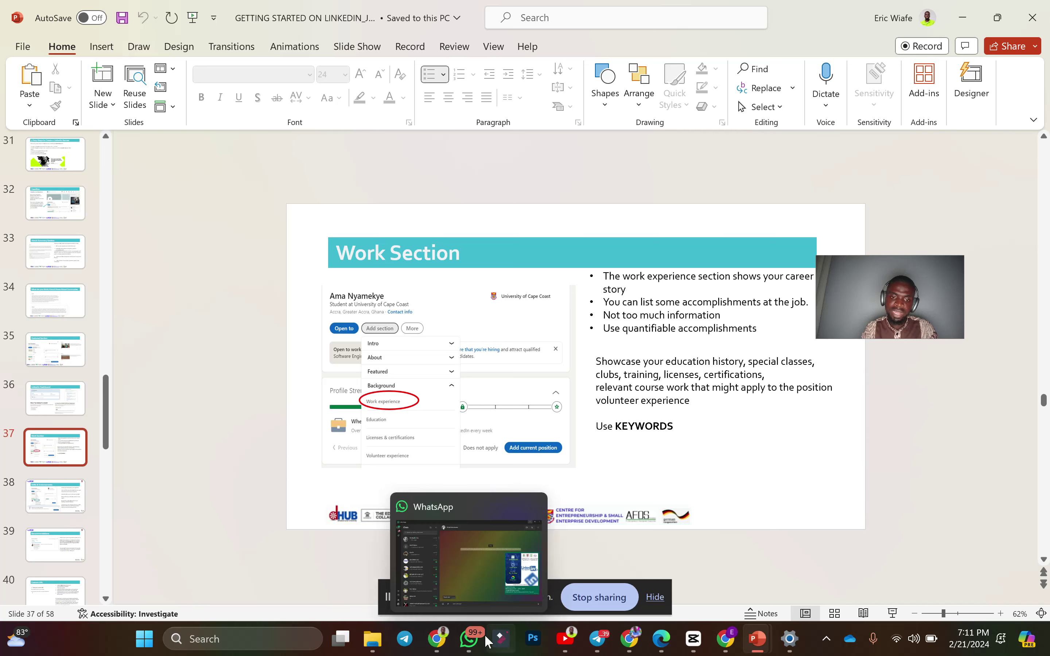
Switch back to the LinkedIn profile in Chrome and read the full Event Producer description in the Experience section.
{"action": "mouse_move", "coordinate": [436, 639]}
{"action": "left_click", "coordinate": [406, 554]}
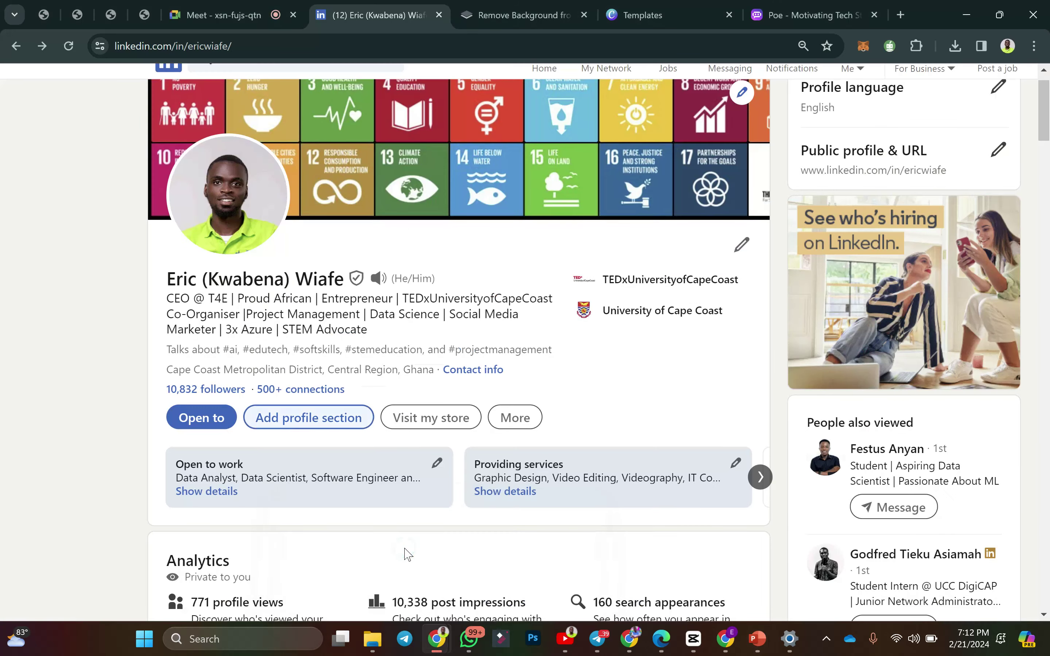
{"action": "scroll", "coordinate": [367, 479], "scroll_direction": "down", "scroll_amount": 10}
{"action": "scroll", "coordinate": [367, 480], "scroll_direction": "down", "scroll_amount": 10}
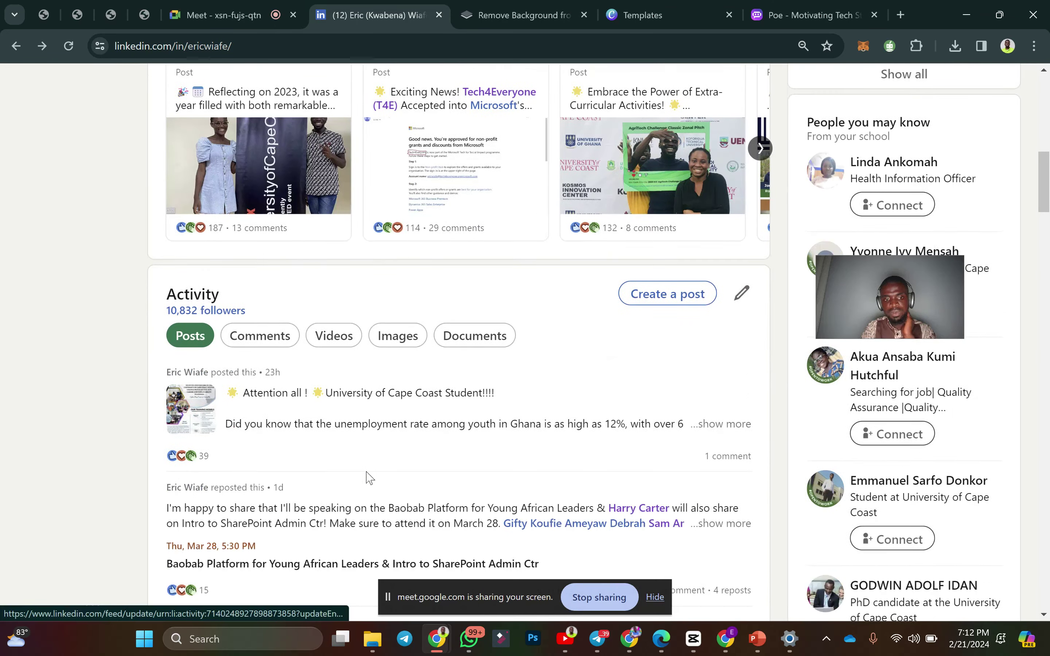
{"action": "scroll", "coordinate": [367, 480], "scroll_direction": "down", "scroll_amount": 1}
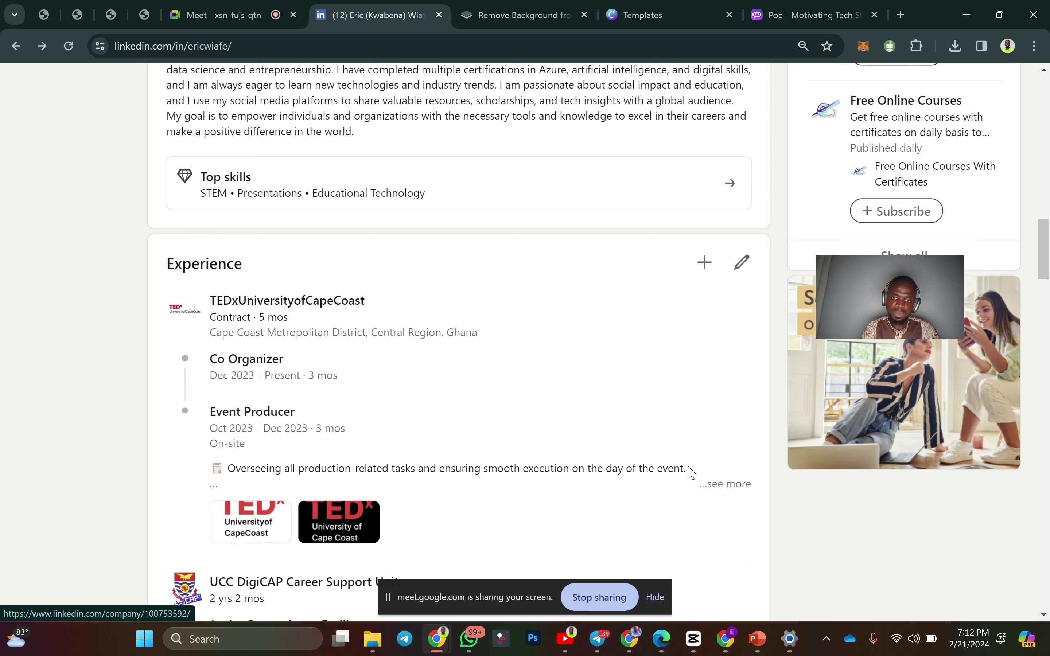
{"action": "left_click", "coordinate": [748, 483]}
{"action": "scroll", "coordinate": [752, 486], "scroll_direction": "down", "scroll_amount": 5}
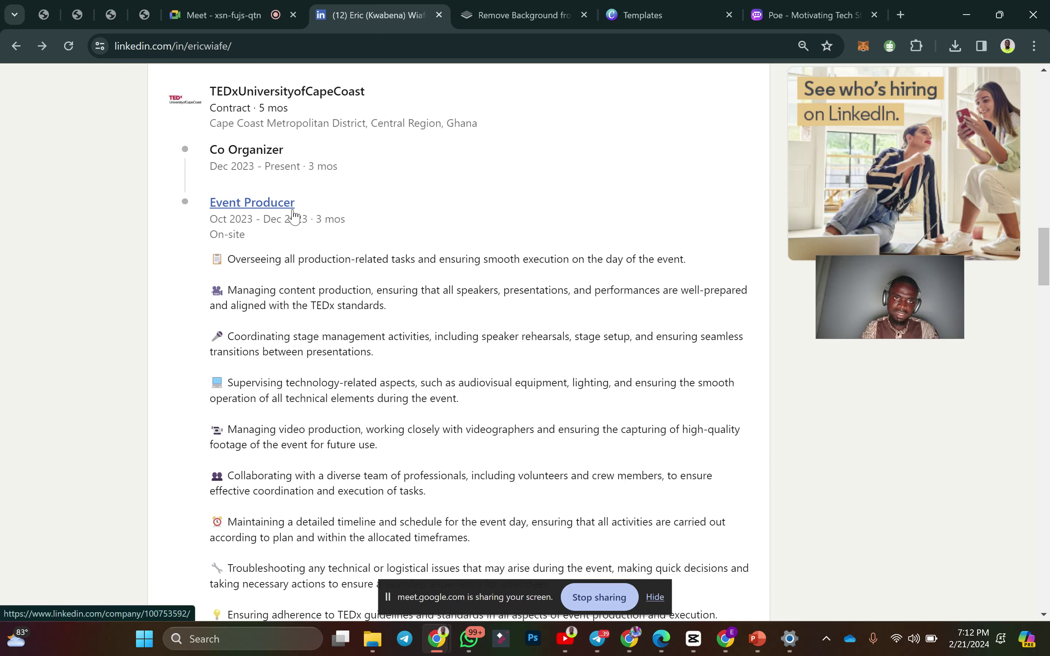
{"action": "scroll", "coordinate": [233, 216], "scroll_direction": "down", "scroll_amount": 3}
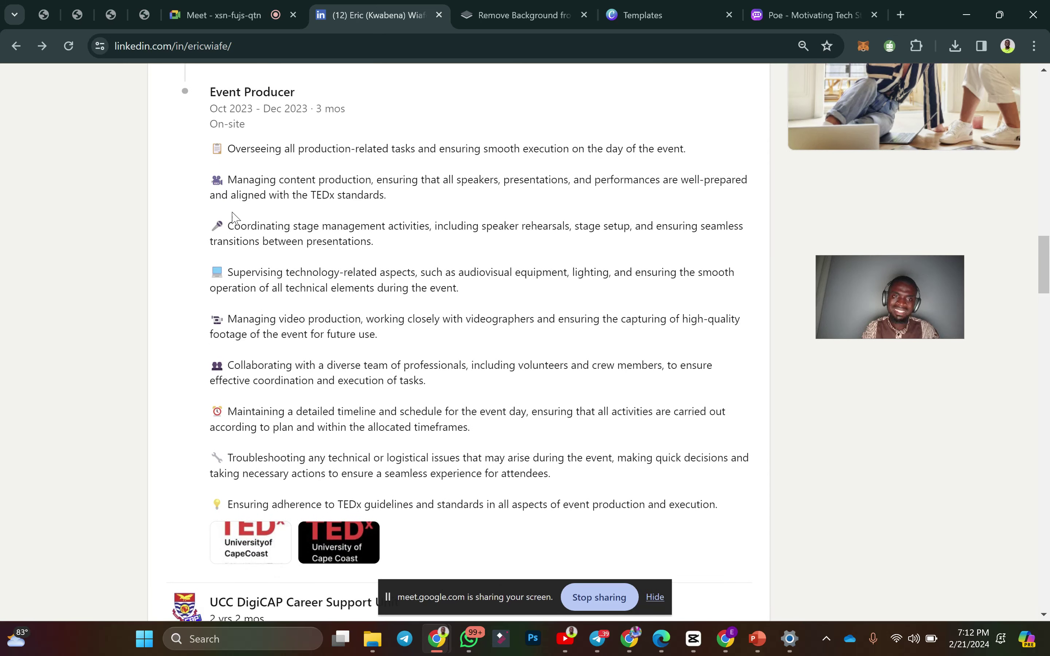
Expand and read the Junior Data science Facilitator description under UCC DigiCAP Career Support Unit.
{"action": "scroll", "coordinate": [228, 396], "scroll_direction": "down", "scroll_amount": 6}
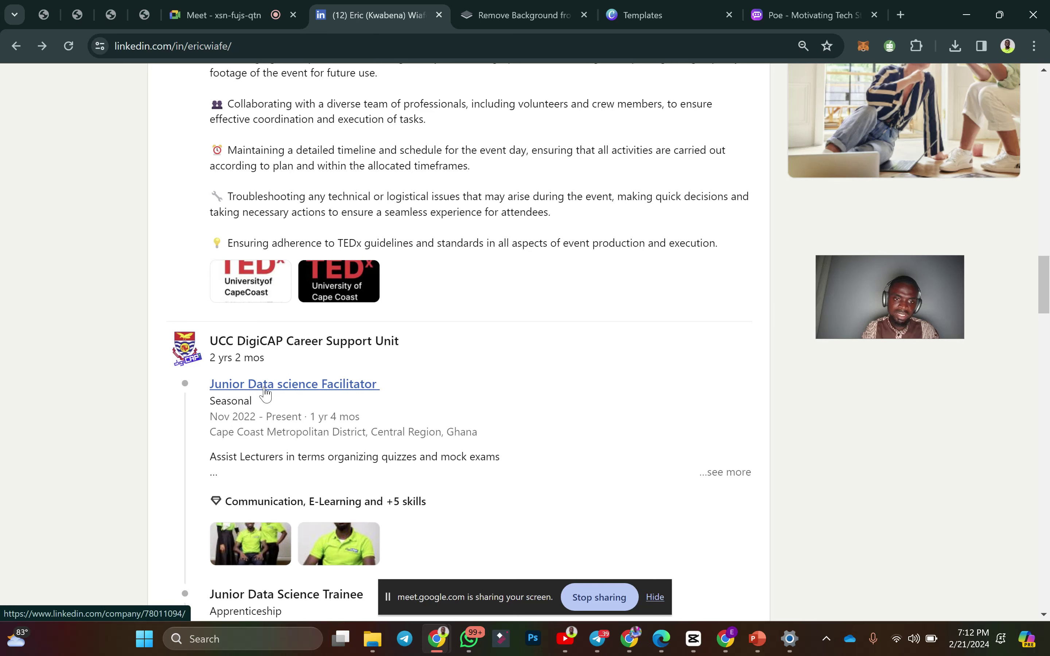
{"action": "scroll", "coordinate": [304, 397], "scroll_direction": "down", "scroll_amount": 2}
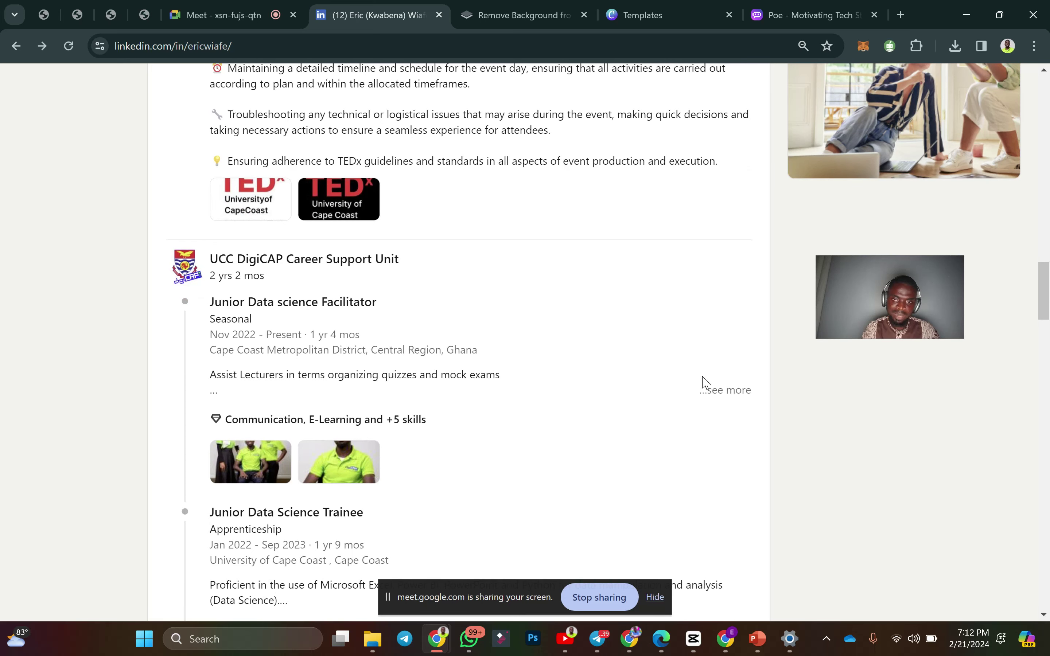
{"action": "left_click", "coordinate": [720, 391]}
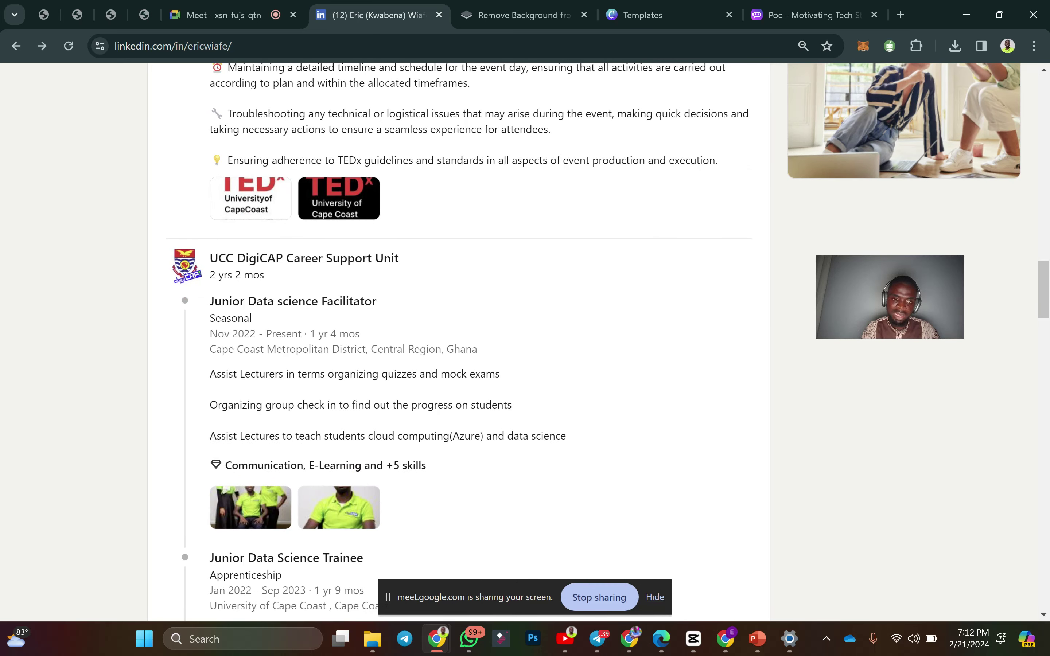
{"action": "scroll", "coordinate": [347, 446], "scroll_direction": "down", "scroll_amount": 3}
{"action": "scroll", "coordinate": [347, 449], "scroll_direction": "up", "scroll_amount": 2}
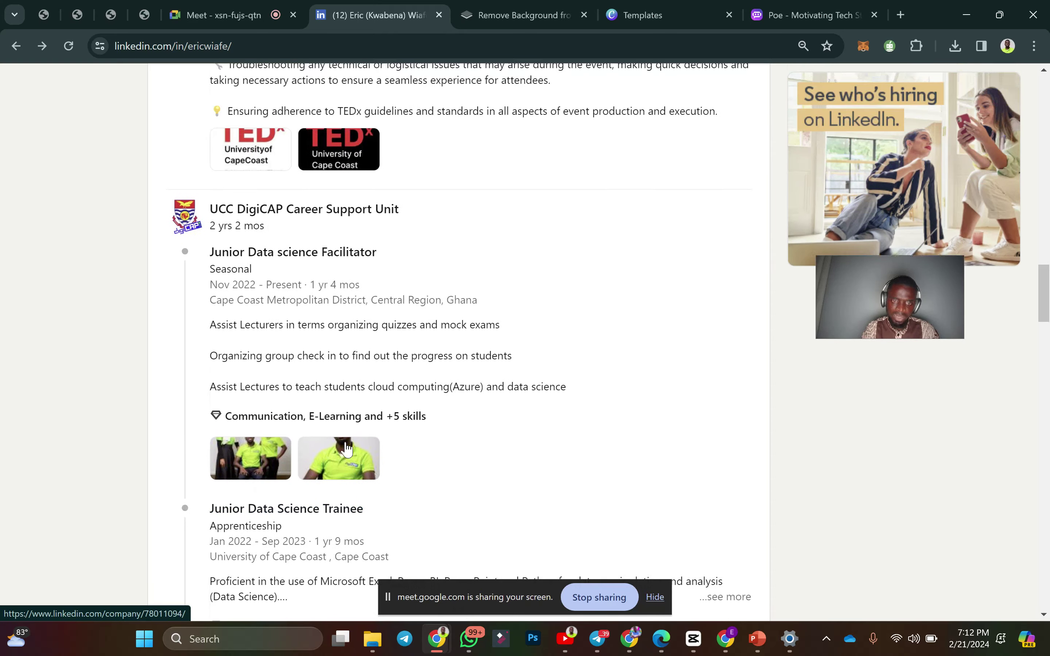
Start adding a new position to the profile from the core profile sections.
{"action": "scroll", "coordinate": [416, 335], "scroll_direction": "up", "scroll_amount": 8}
{"action": "scroll", "coordinate": [416, 335], "scroll_direction": "up", "scroll_amount": 15}
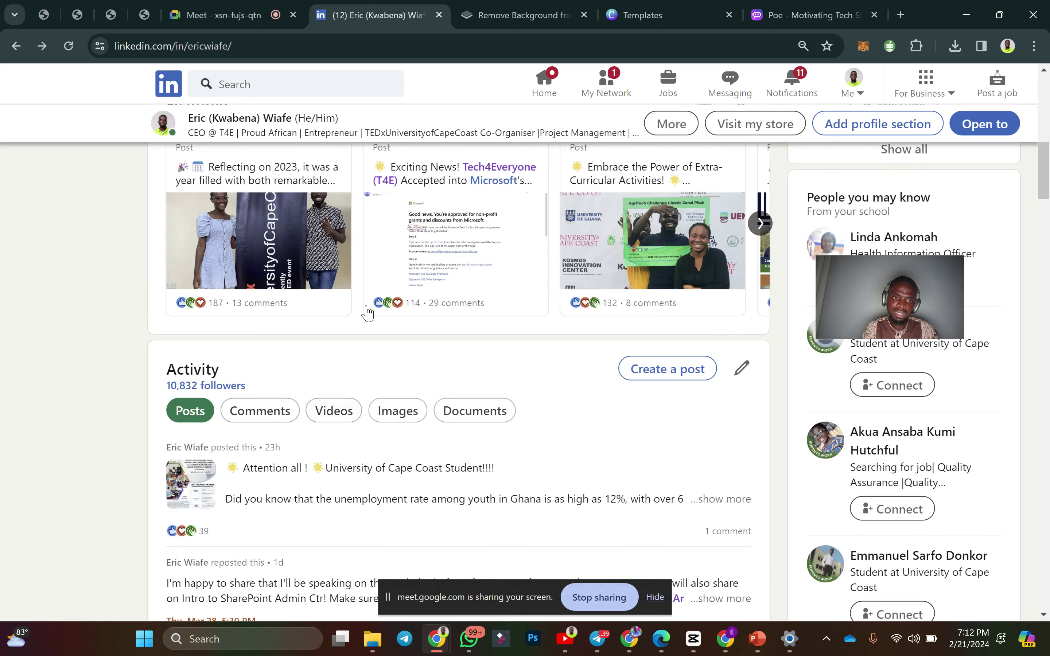
{"action": "scroll", "coordinate": [364, 308], "scroll_direction": "up", "scroll_amount": 10}
{"action": "left_click", "coordinate": [315, 362]}
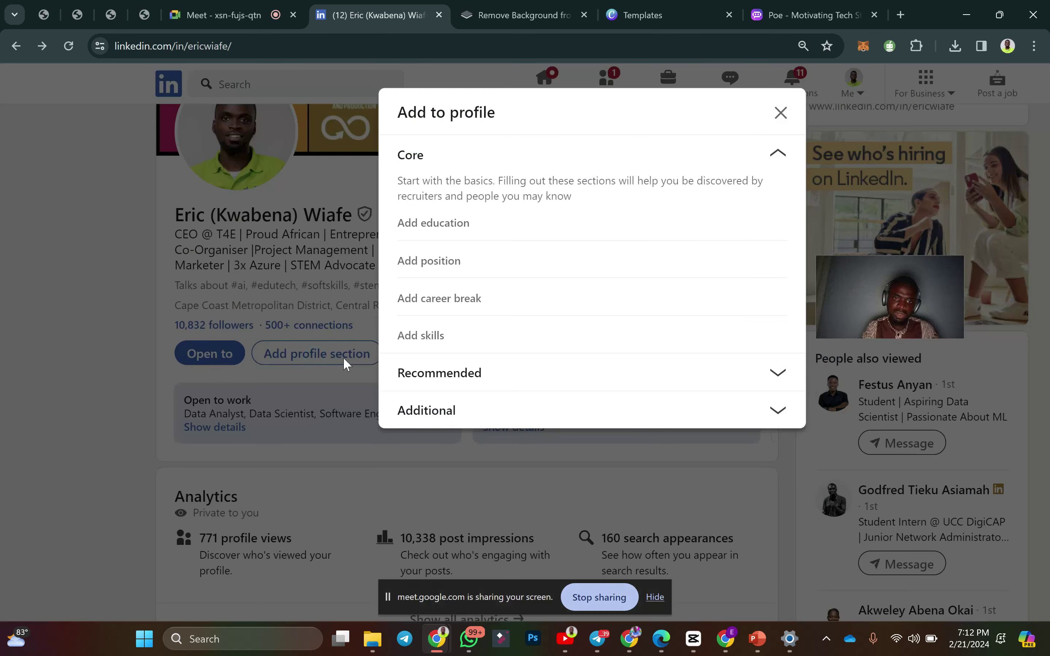
{"action": "left_click", "coordinate": [436, 261]}
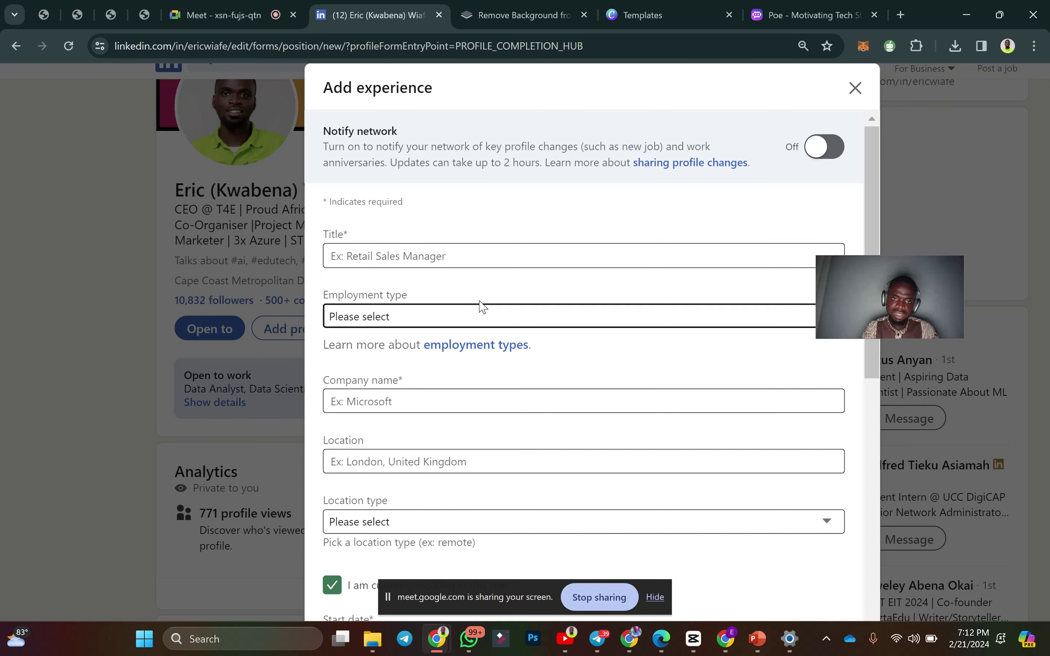
Examine the fields of the Add experience form, from the title and dates down to the description.
{"action": "scroll", "coordinate": [480, 308], "scroll_direction": "down", "scroll_amount": 2}
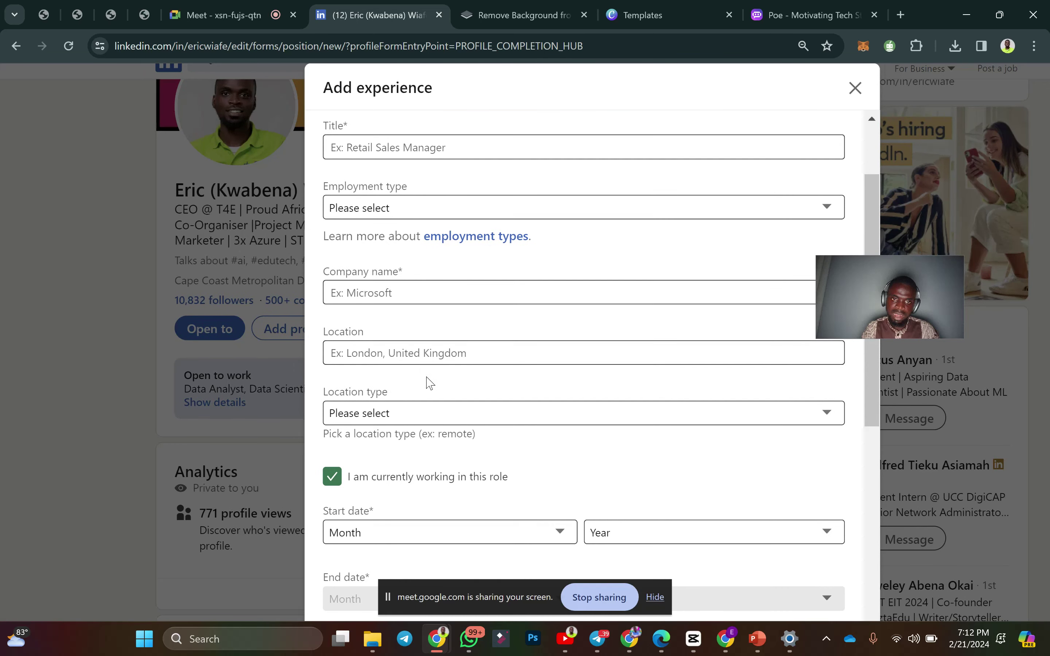
{"action": "scroll", "coordinate": [427, 382], "scroll_direction": "down", "scroll_amount": 3}
{"action": "scroll", "coordinate": [410, 434], "scroll_direction": "down", "scroll_amount": 2}
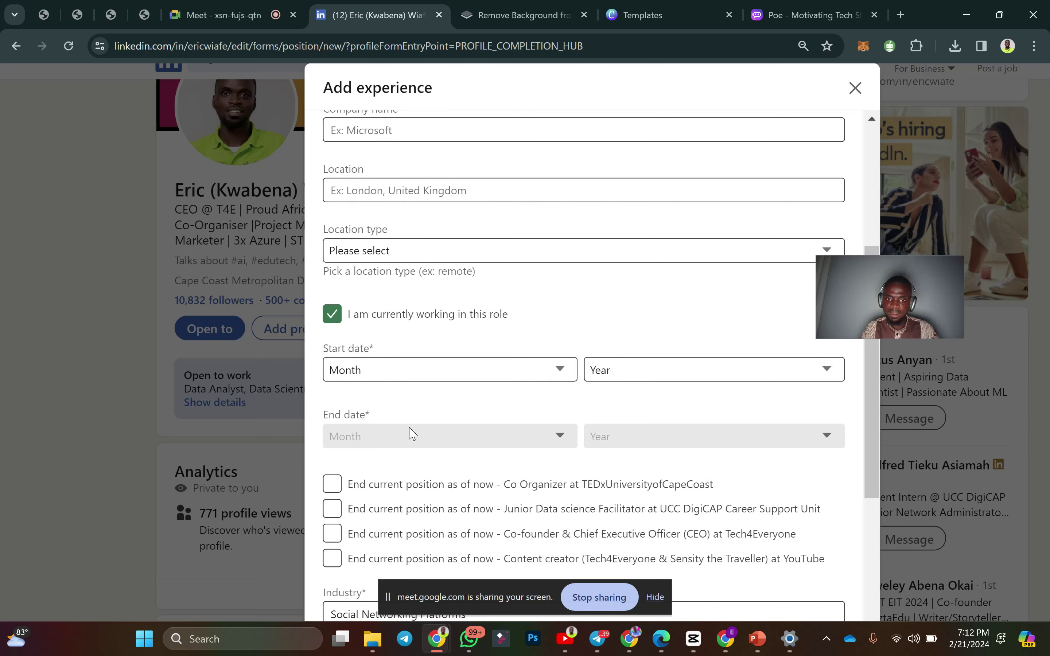
{"action": "scroll", "coordinate": [410, 434], "scroll_direction": "up", "scroll_amount": 3}
{"action": "scroll", "coordinate": [478, 430], "scroll_direction": "down", "scroll_amount": 2}
{"action": "scroll", "coordinate": [505, 430], "scroll_direction": "down", "scroll_amount": 7}
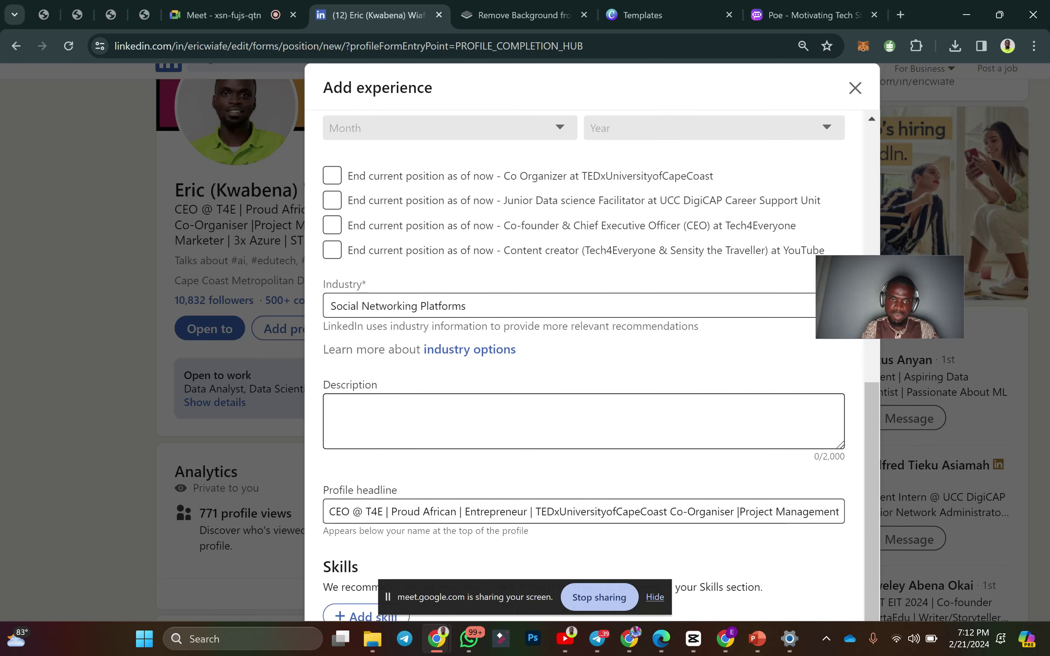
Enter the sample text "nbjkeenr;lk" as the new position's description.
{"action": "left_click", "coordinate": [376, 353]}
{"action": "type", "text": "nbjkeenr;lk"}
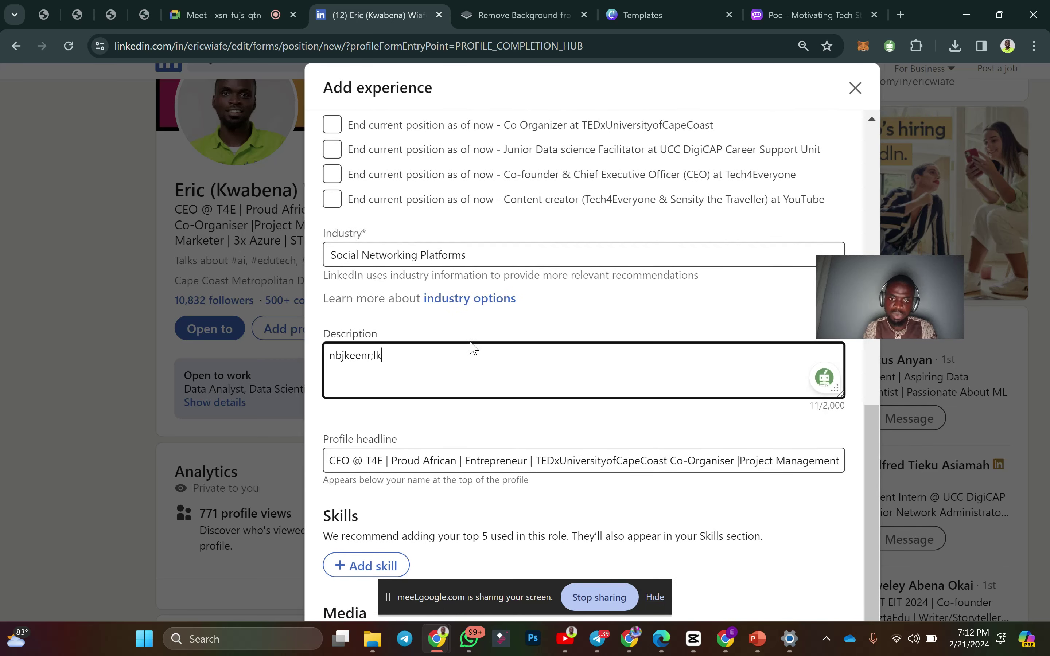
{"action": "scroll", "coordinate": [469, 346], "scroll_direction": "down", "scroll_amount": 1}
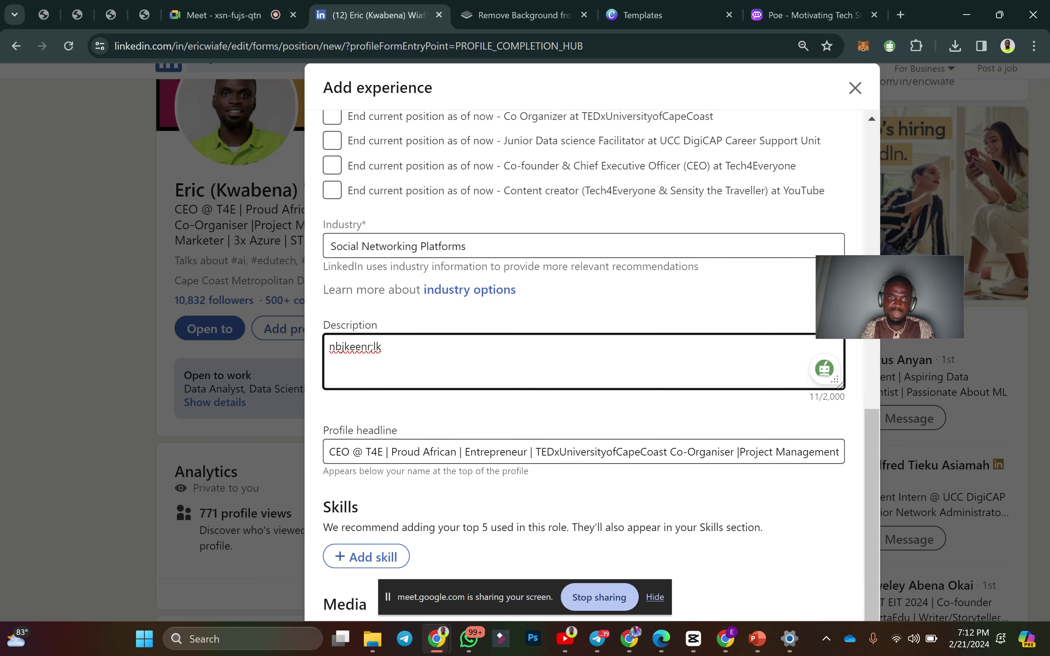
{"action": "scroll", "coordinate": [543, 370], "scroll_direction": "up", "scroll_amount": 11}
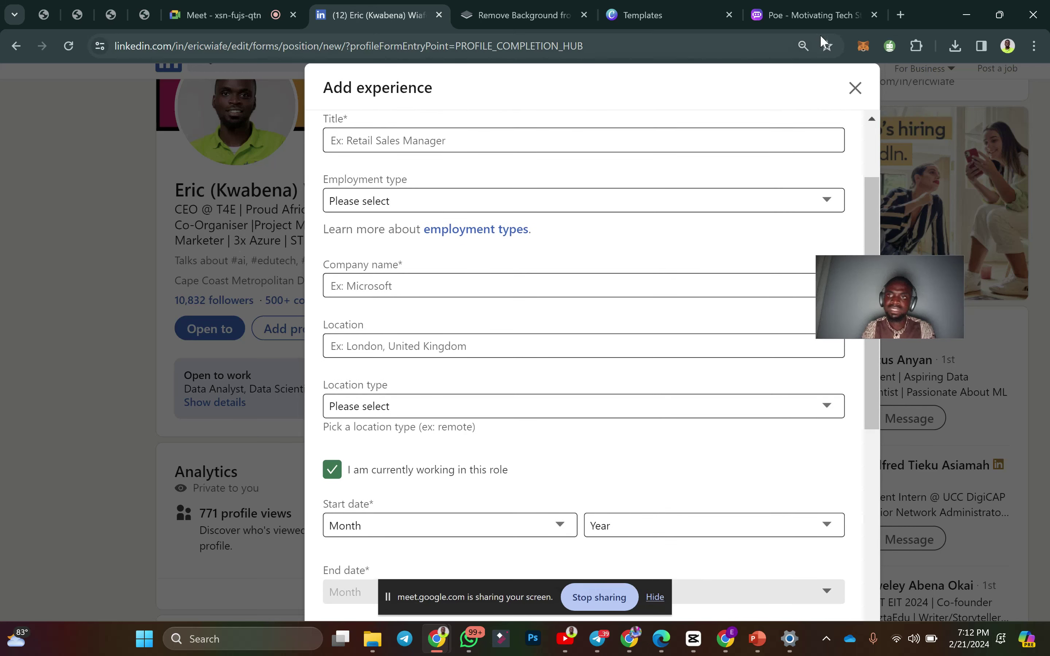
Close the Add experience form and discard the changes made to the new position.
{"action": "left_click", "coordinate": [855, 89]}
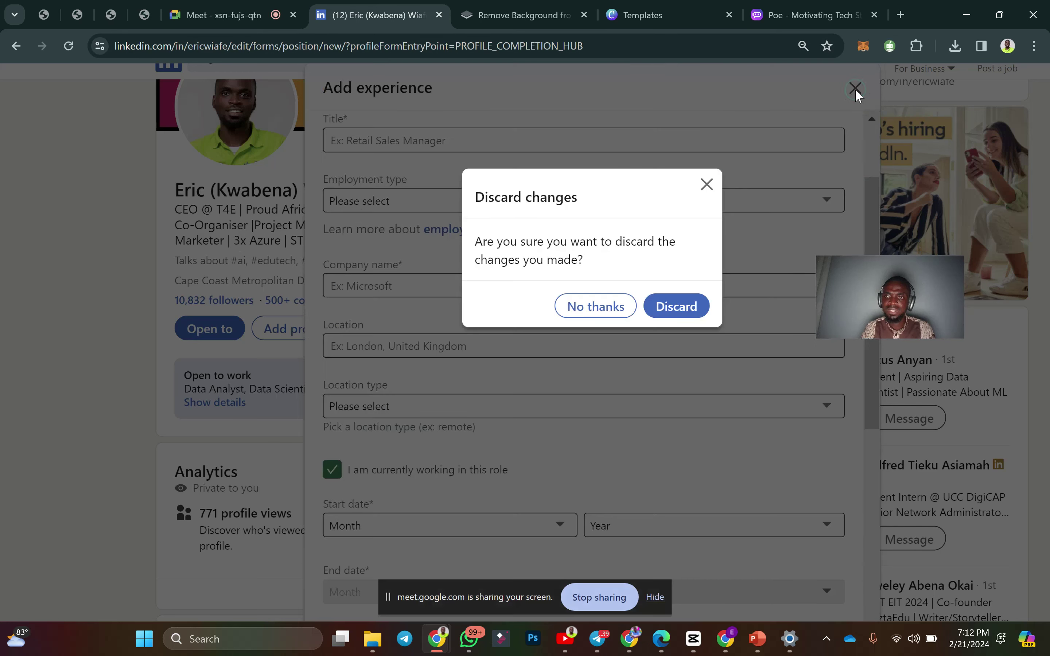
{"action": "left_click", "coordinate": [609, 301]}
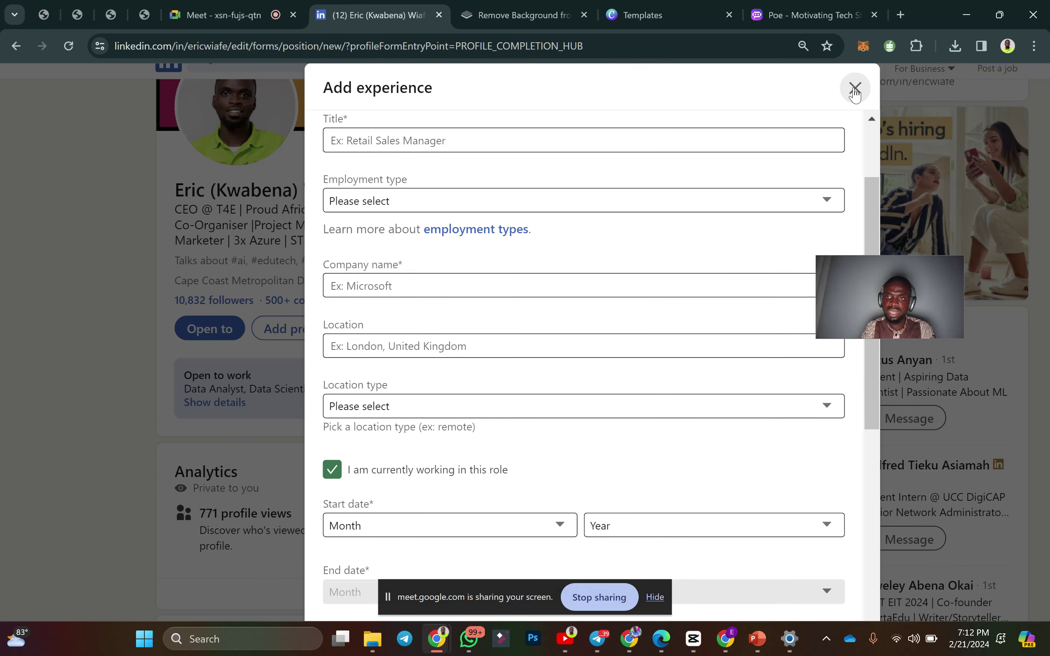
{"action": "left_click", "coordinate": [853, 90]}
{"action": "left_click", "coordinate": [671, 307]}
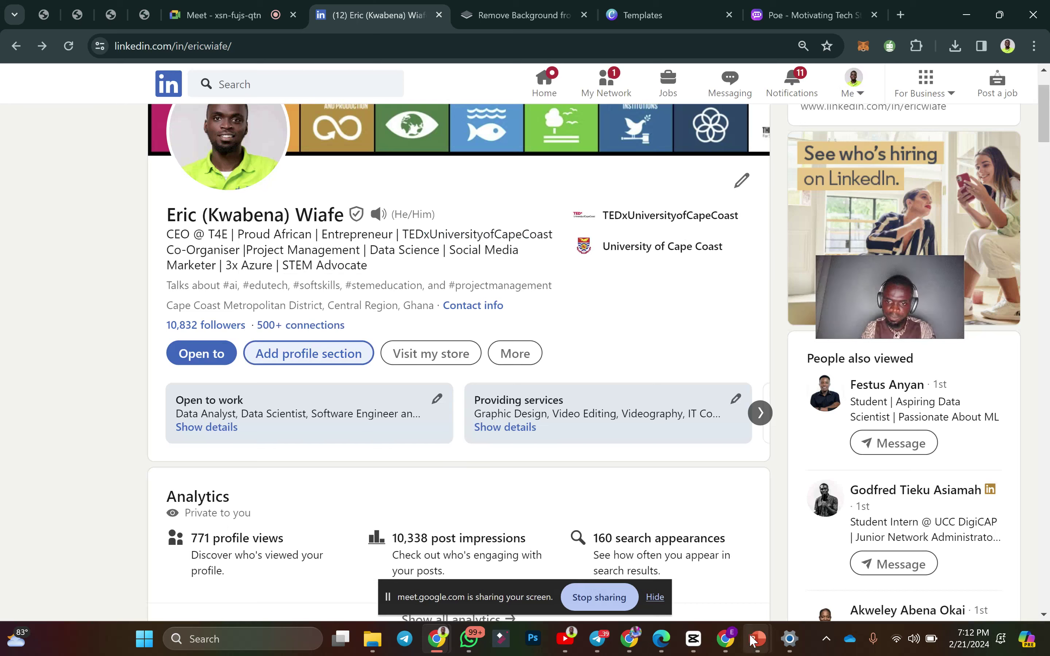
Switch to the Google Meet call and admit everyone who is waiting to join.
{"action": "mouse_move", "coordinate": [753, 644]}
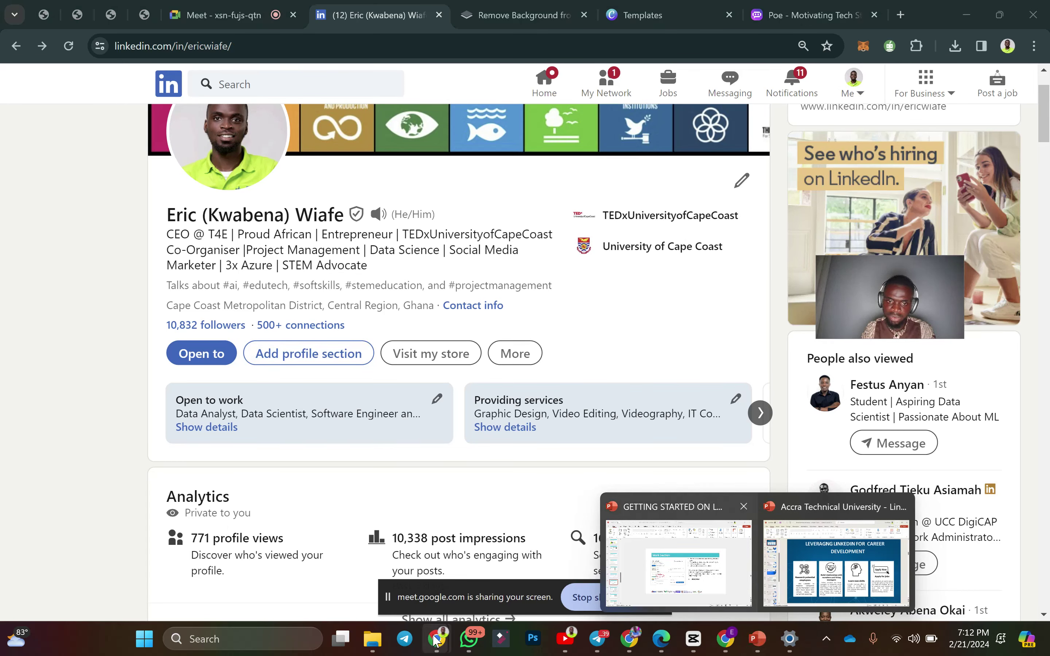
{"action": "mouse_move", "coordinate": [436, 639]}
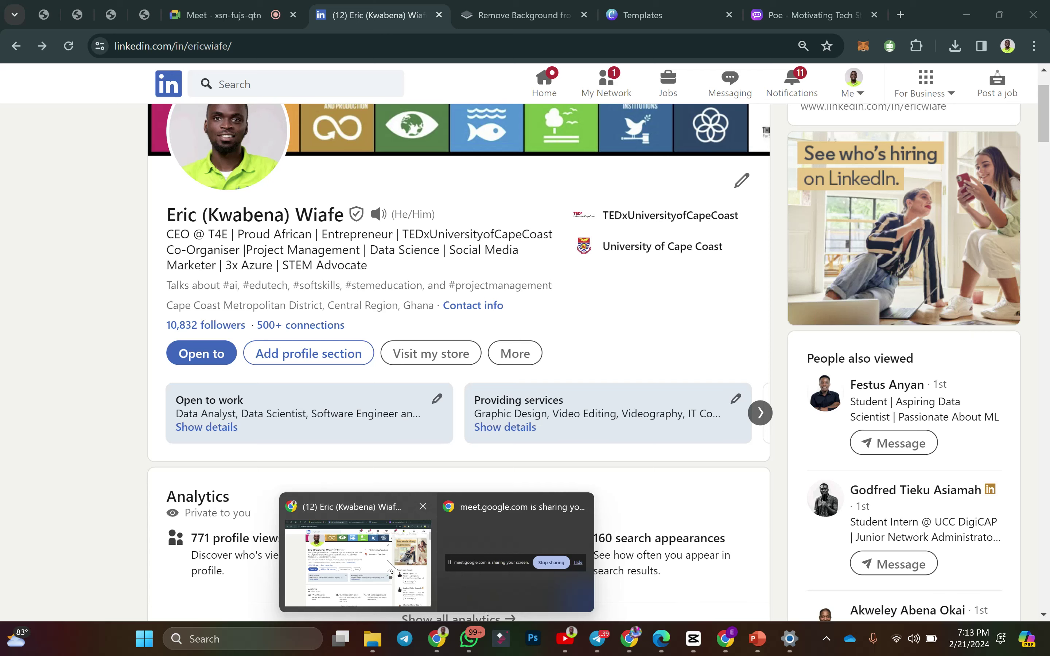
{"action": "left_click", "coordinate": [223, 16]}
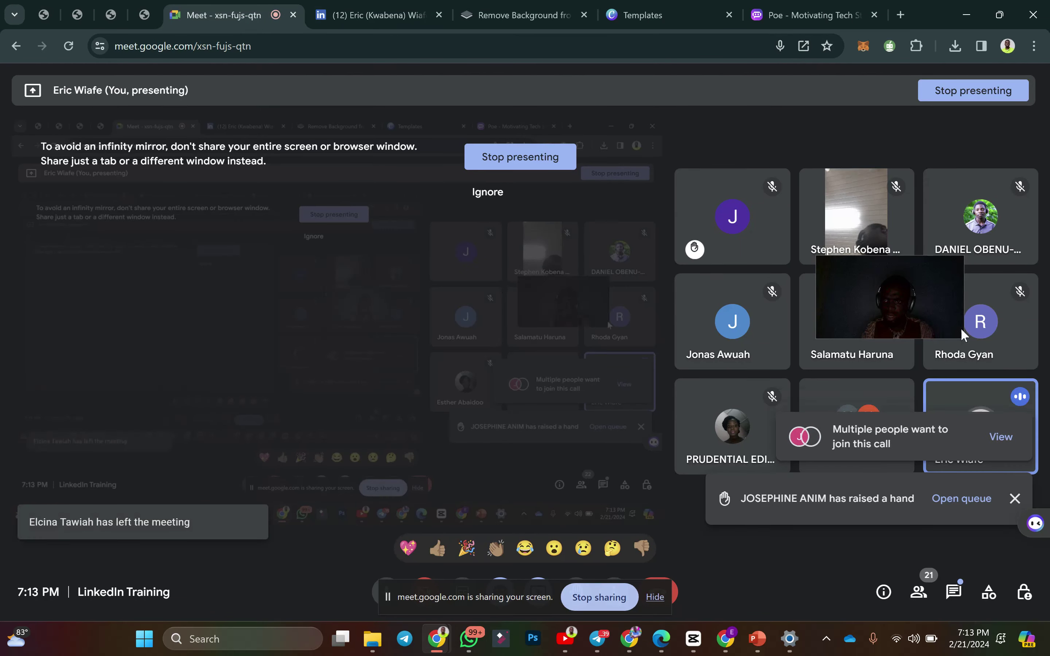
{"action": "left_click", "coordinate": [1002, 437]}
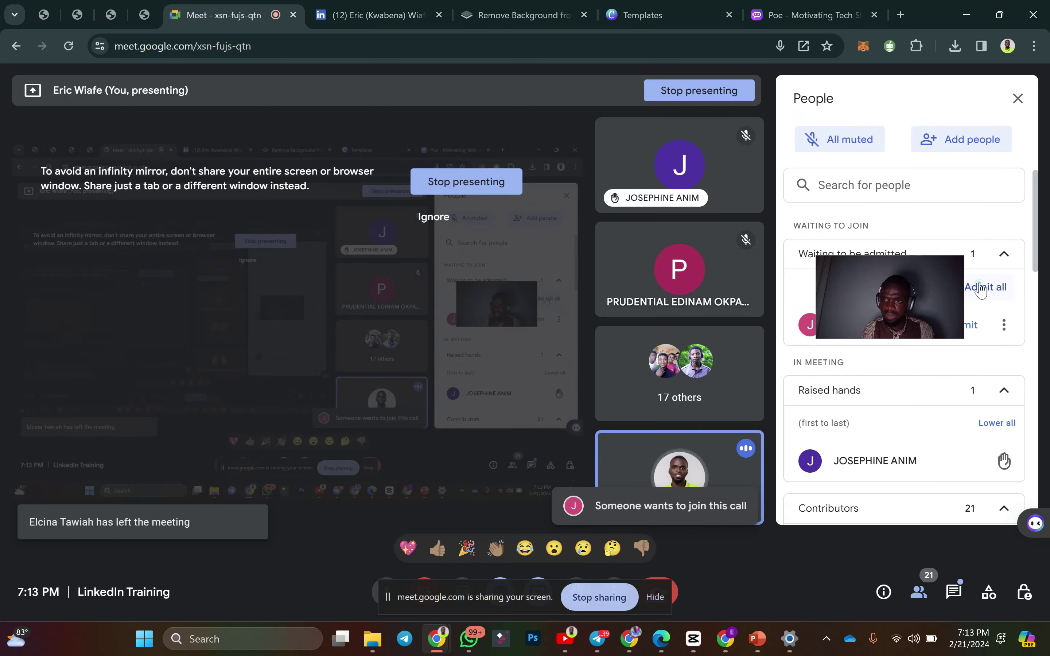
{"action": "left_click", "coordinate": [1000, 291]}
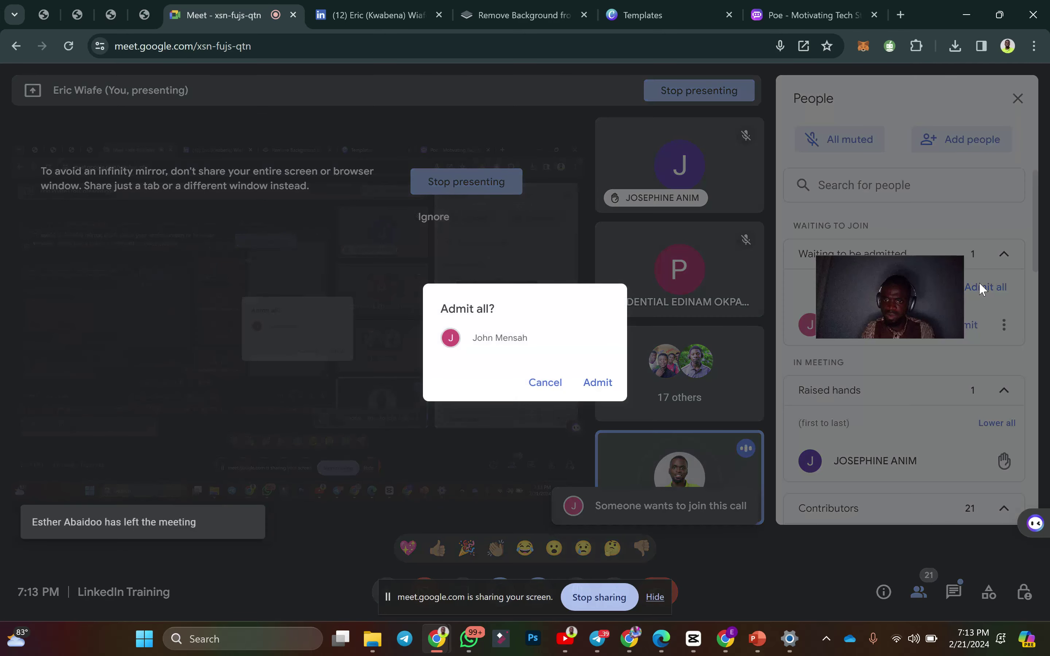
{"action": "left_click", "coordinate": [601, 384]}
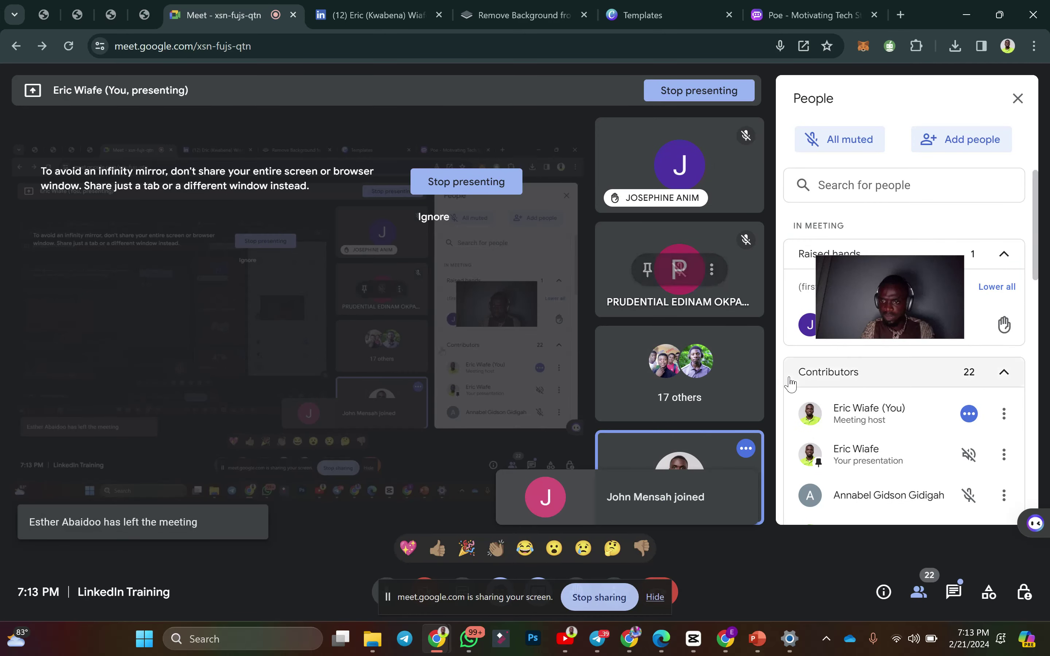
Return to the PowerPoint presentation and display slide 38, Skills & Endorsements.
{"action": "left_click", "coordinate": [966, 14]}
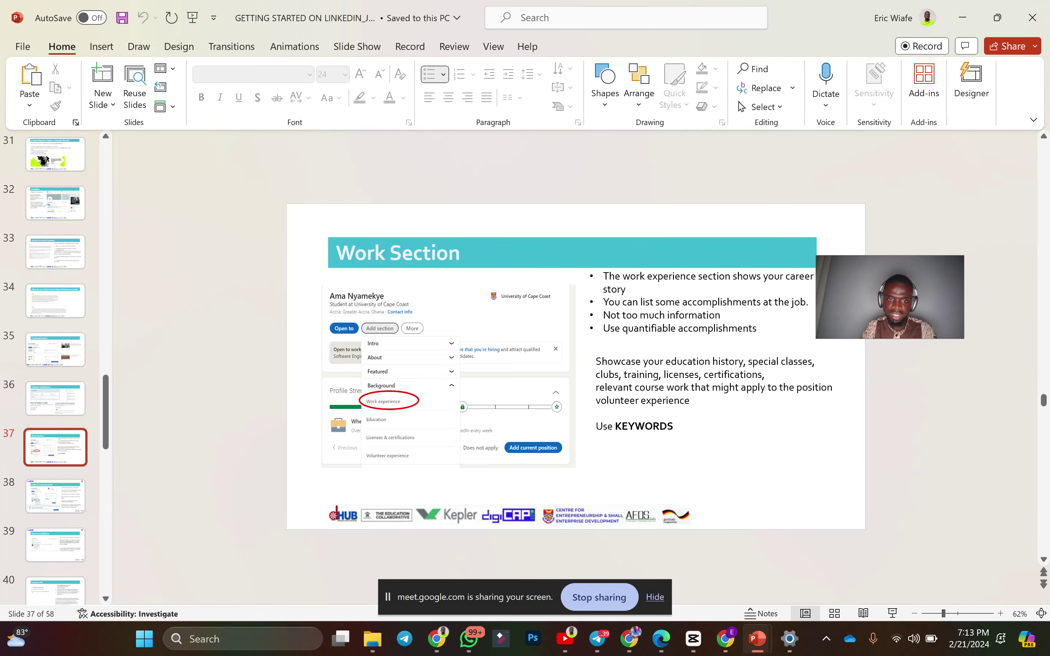
{"action": "left_click", "coordinate": [55, 496]}
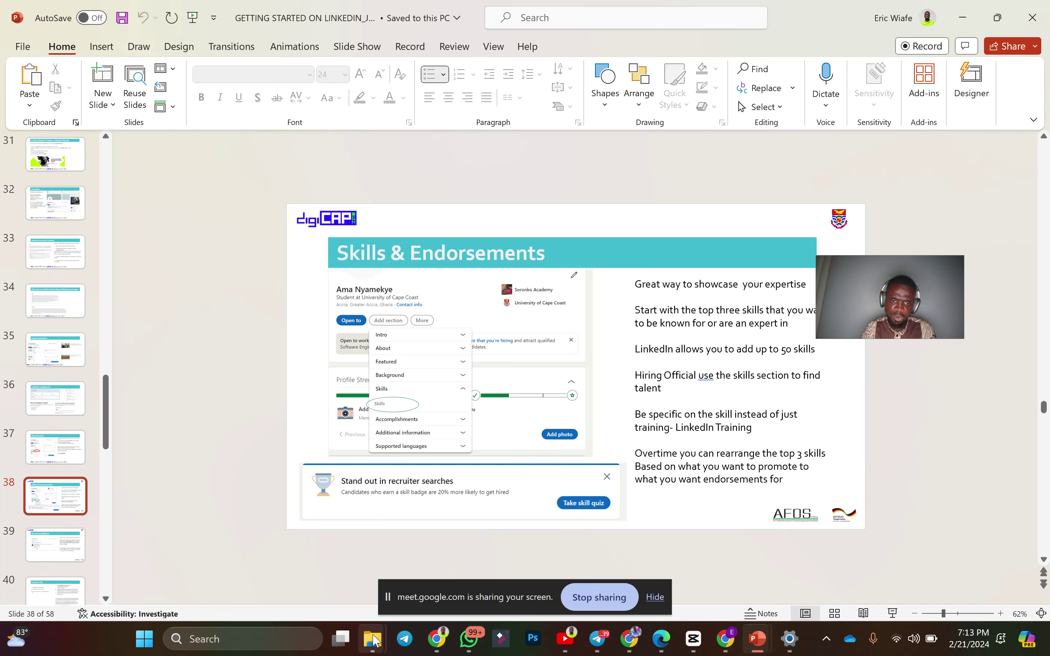
Switch to the LinkedIn profile in Chrome and open the Add skill form from the core profile sections.
{"action": "mouse_move", "coordinate": [427, 646]}
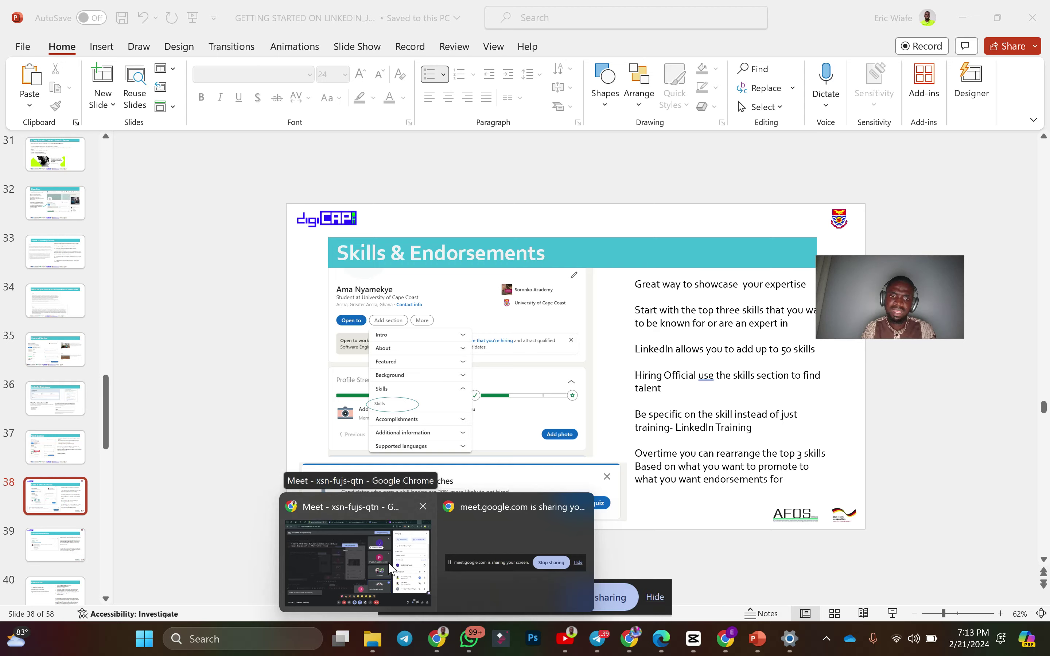
{"action": "left_click", "coordinate": [407, 582]}
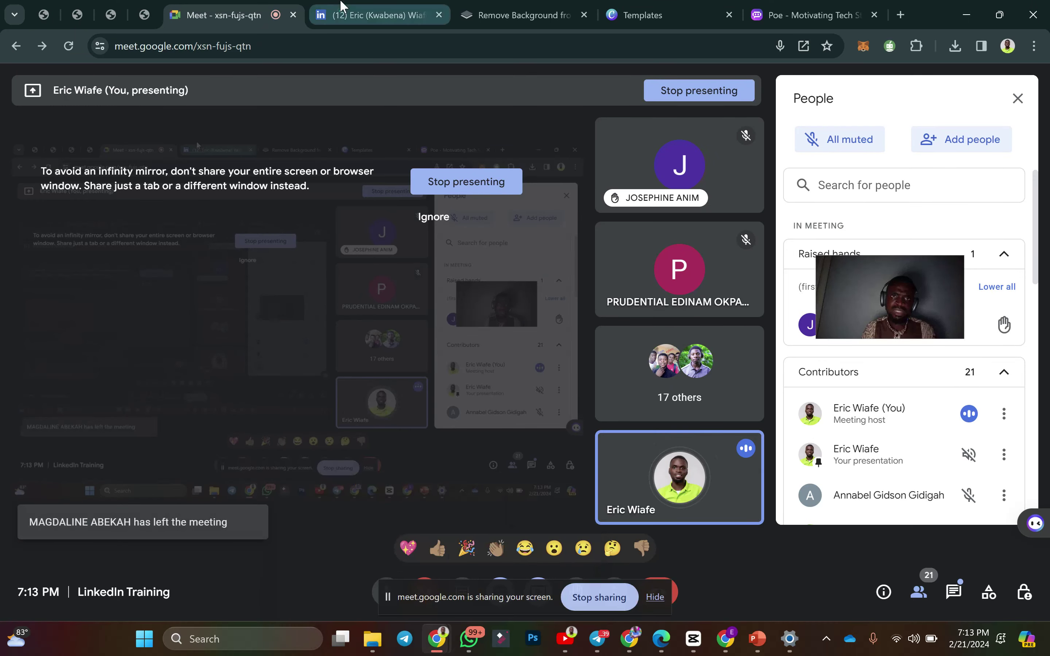
{"action": "left_click", "coordinate": [375, 21]}
{"action": "scroll", "coordinate": [328, 452], "scroll_direction": "down", "scroll_amount": 4}
{"action": "scroll", "coordinate": [328, 452], "scroll_direction": "down", "scroll_amount": 5}
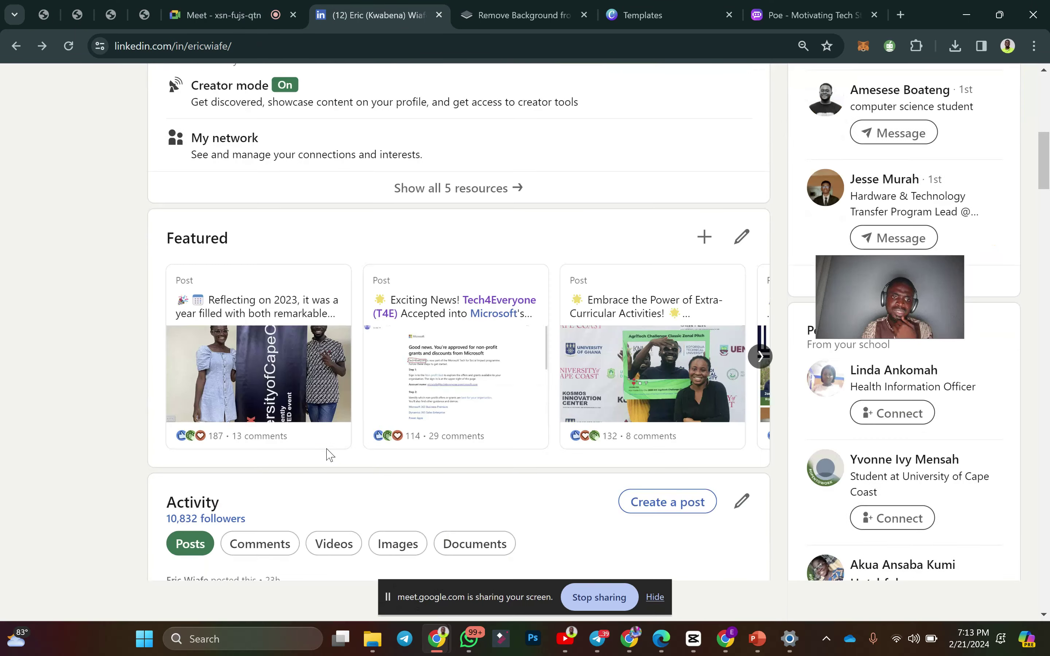
{"action": "scroll", "coordinate": [328, 452], "scroll_direction": "up", "scroll_amount": 6}
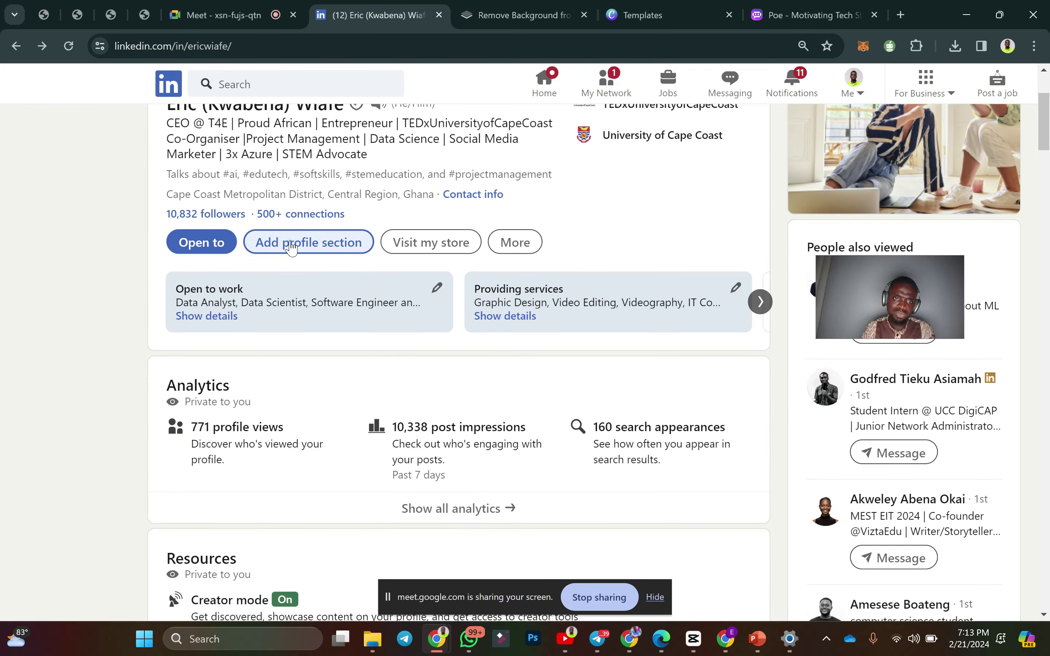
{"action": "left_click", "coordinate": [289, 243]}
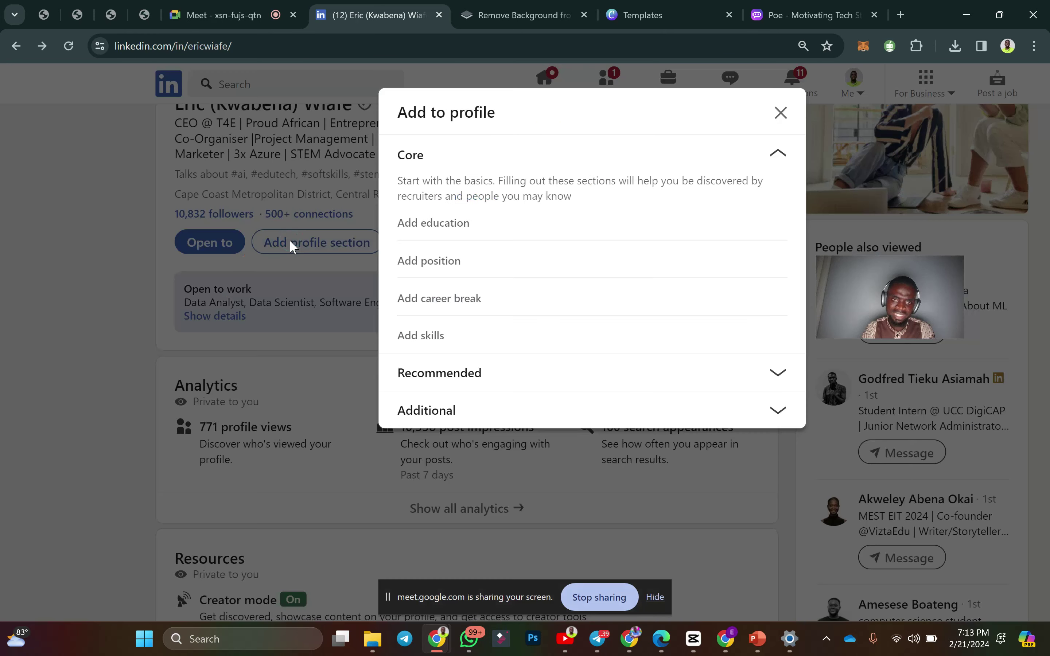
{"action": "left_click", "coordinate": [419, 341]}
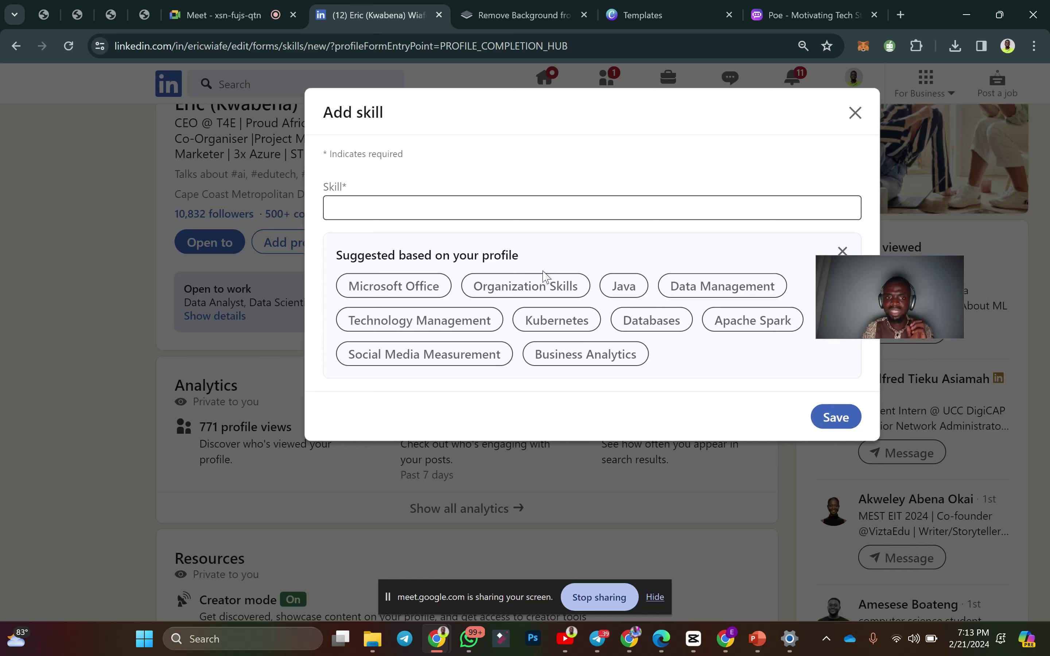
Choose the suggested skill Microsoft Office and mark only Co Organizer at TEDxUniversityofCapeCoast as where it was used.
{"action": "left_click", "coordinate": [430, 285]}
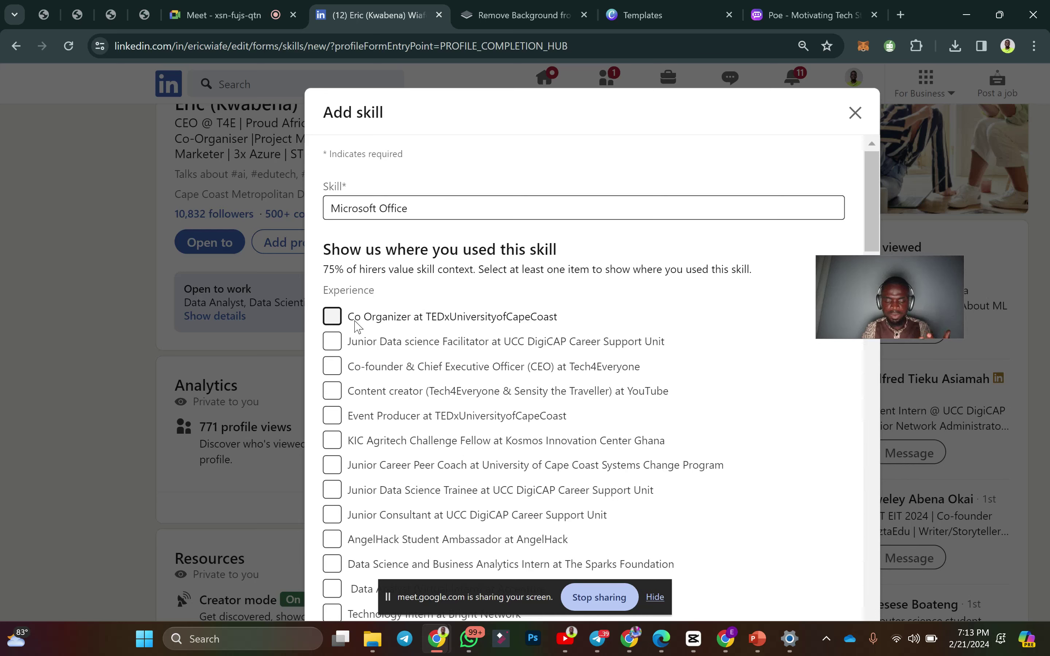
{"action": "scroll", "coordinate": [432, 435], "scroll_direction": "down", "scroll_amount": 3}
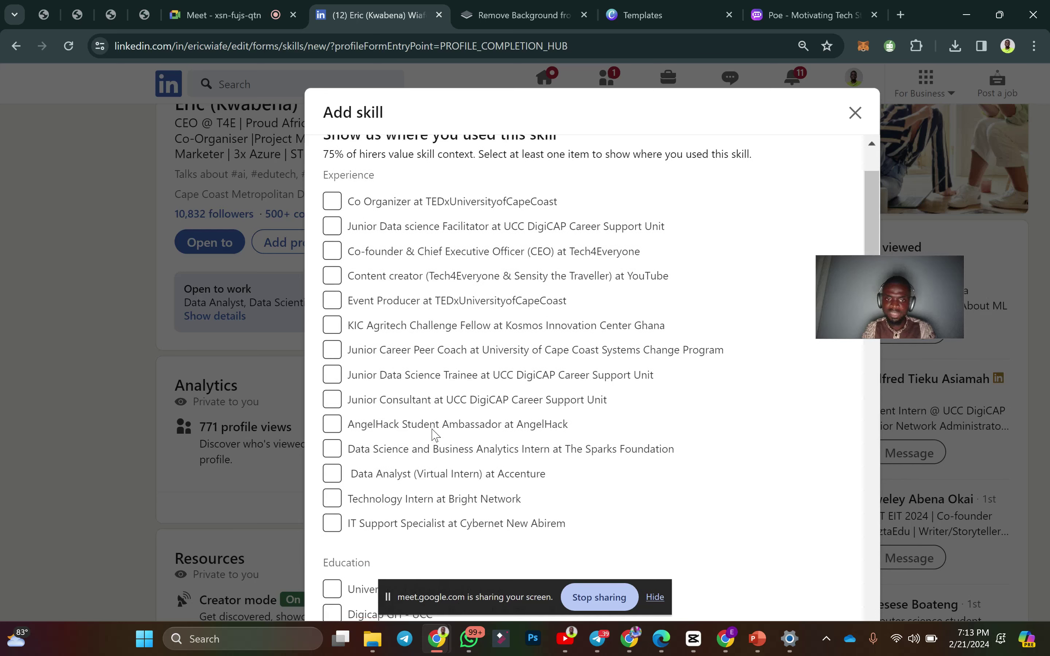
{"action": "scroll", "coordinate": [434, 433], "scroll_direction": "up", "scroll_amount": 2}
{"action": "scroll", "coordinate": [434, 434], "scroll_direction": "up", "scroll_amount": 1}
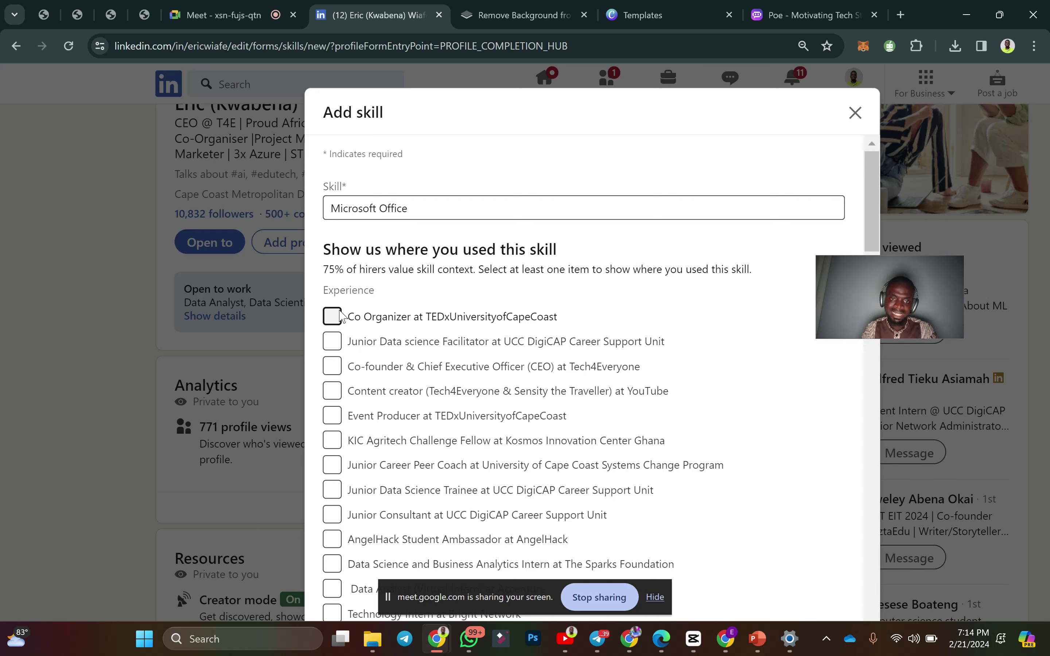
{"action": "left_click", "coordinate": [330, 321]}
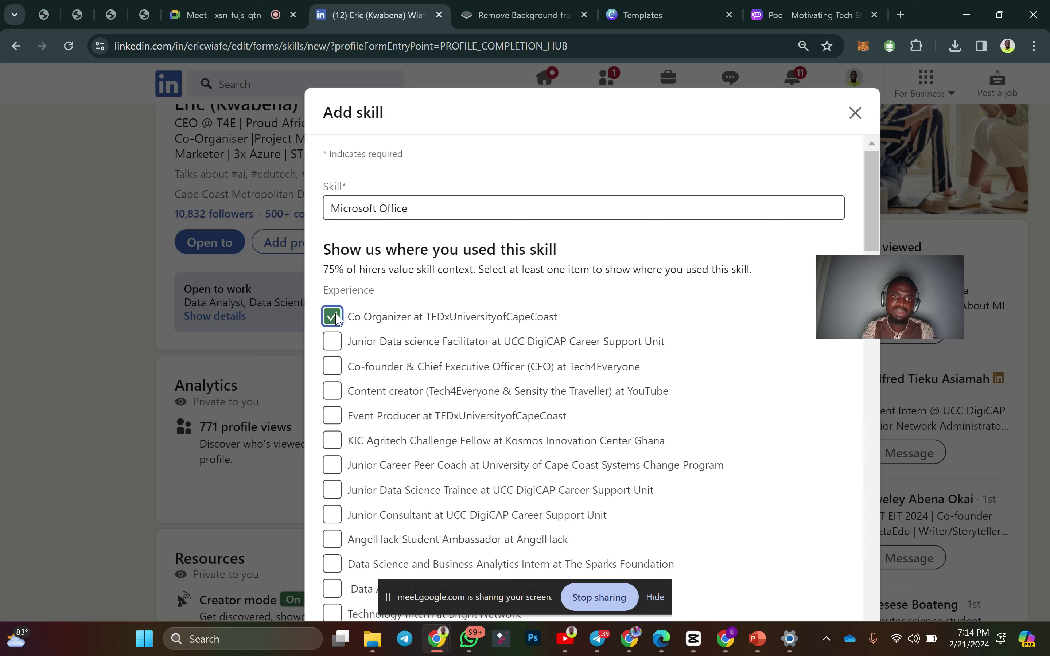
{"action": "key", "text": "Tab"}
{"action": "key", "text": "space"}
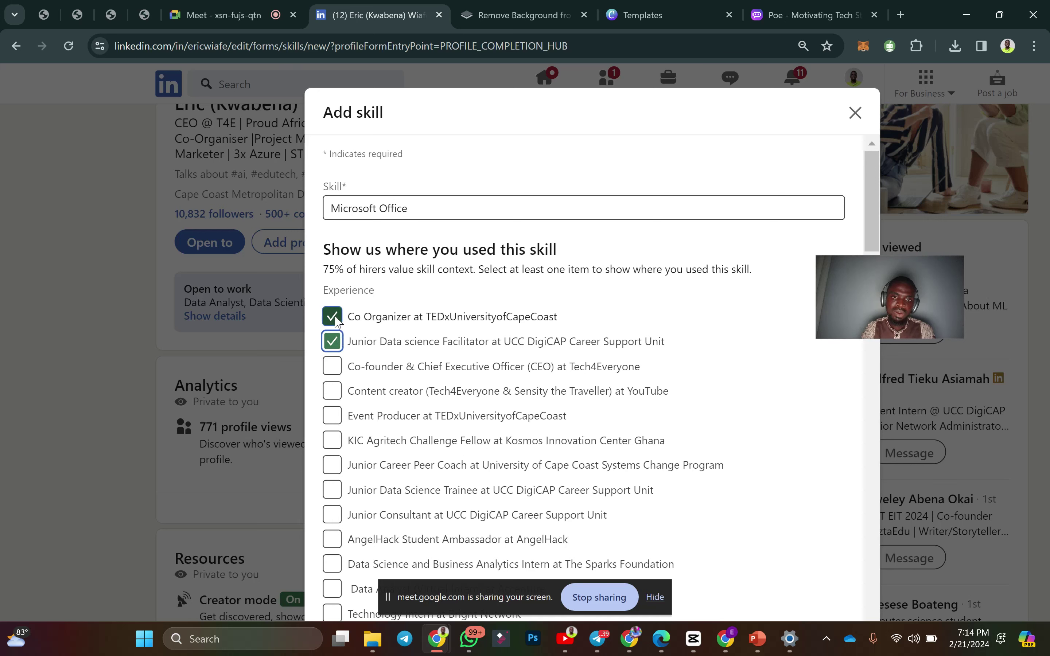
{"action": "left_click", "coordinate": [337, 345]}
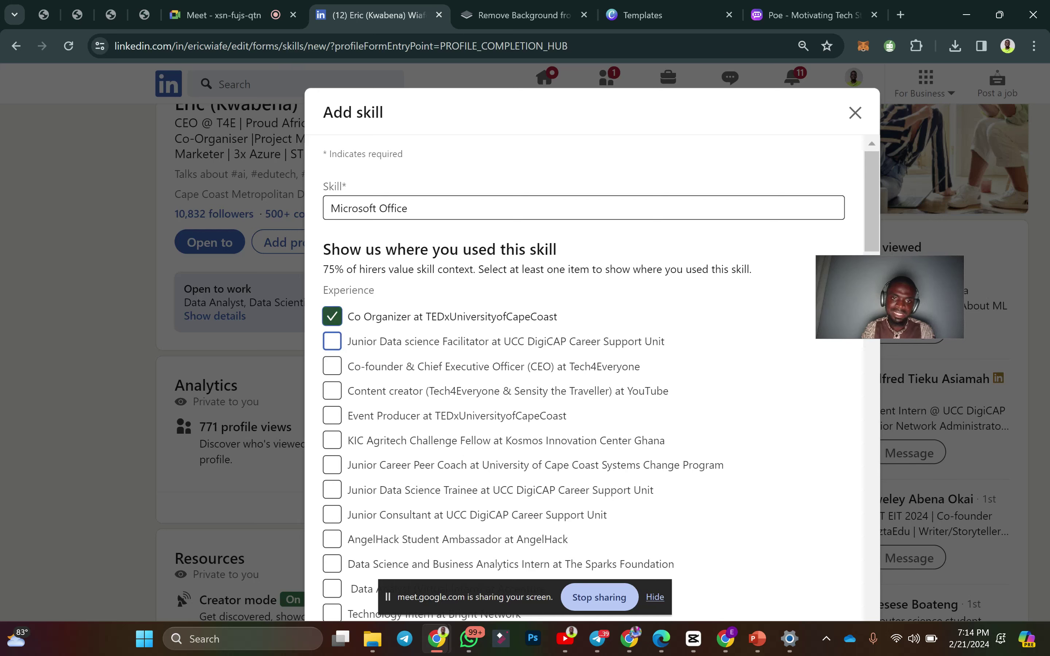
Close the Add skill form and discard the changes made to the new skill.
{"action": "left_click", "coordinate": [855, 115]}
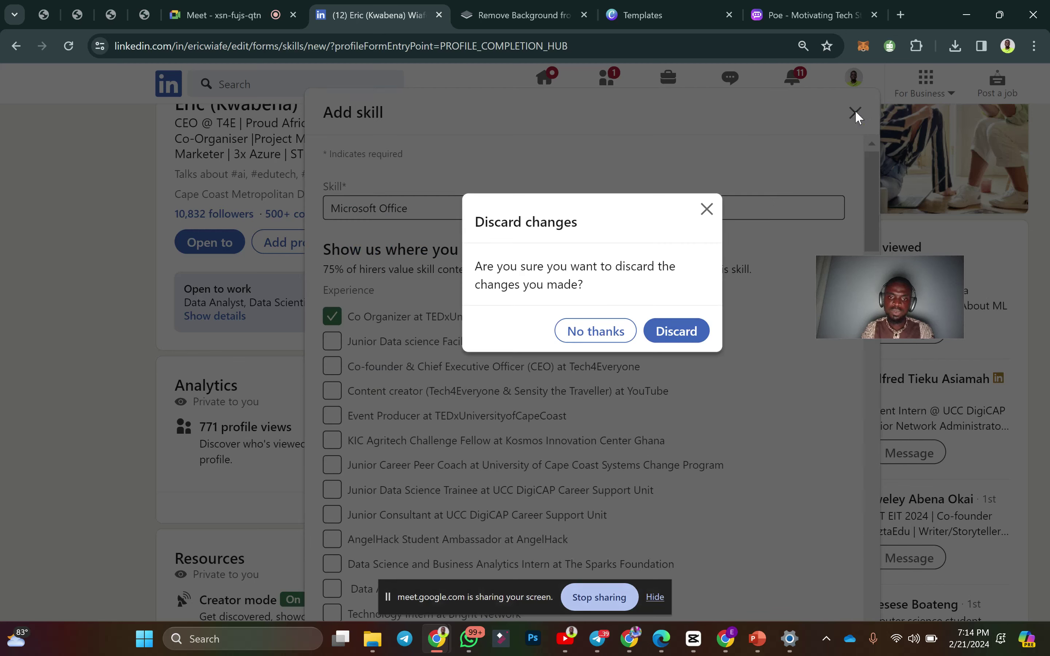
{"action": "left_click", "coordinate": [619, 343]}
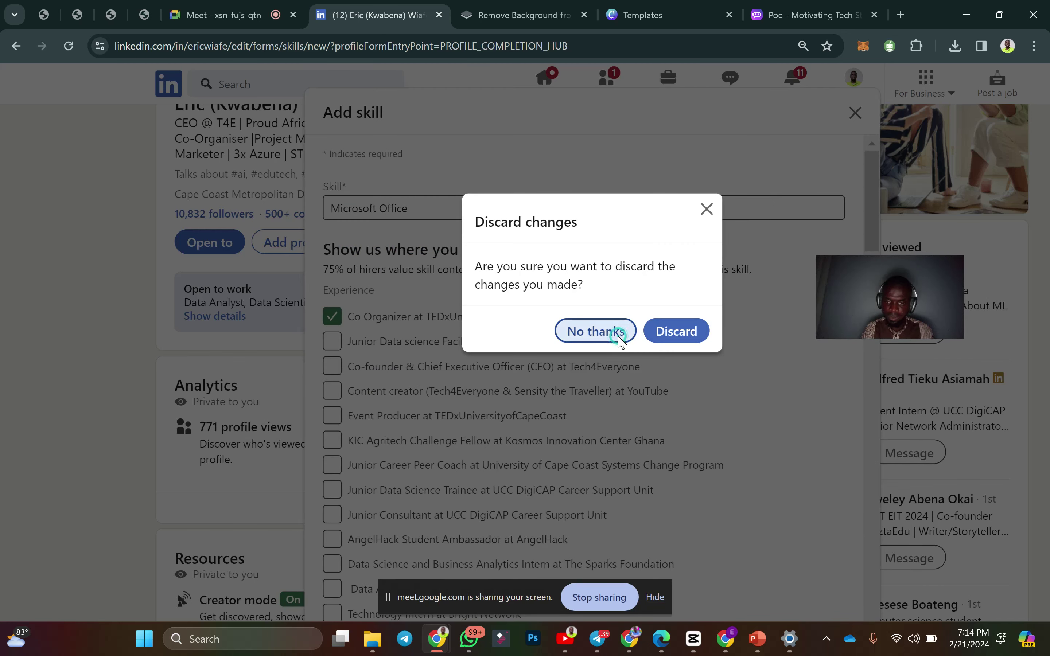
{"action": "left_click", "coordinate": [854, 115]}
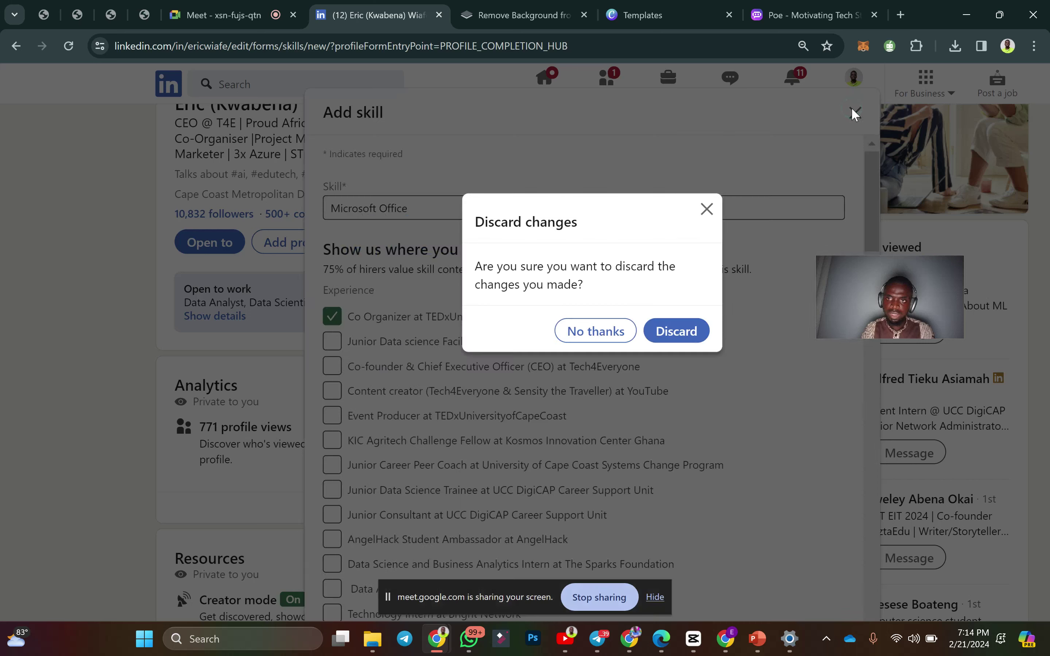
{"action": "left_click", "coordinate": [678, 340]}
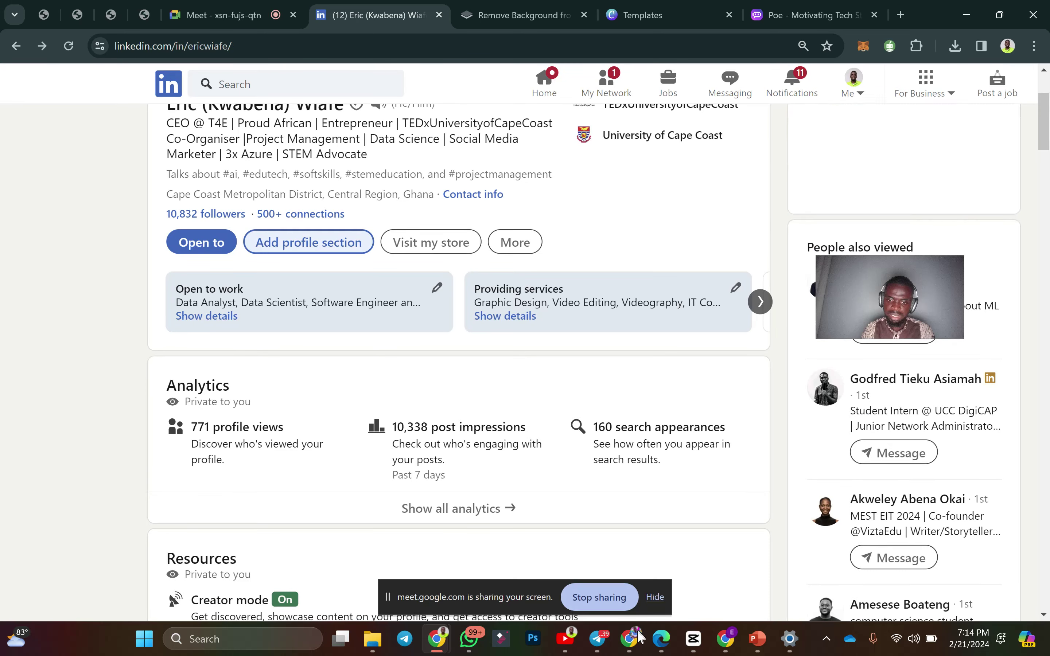
Switch to the PowerPoint presentation and display slide 39, Recommendations.
{"action": "mouse_move", "coordinate": [636, 640]}
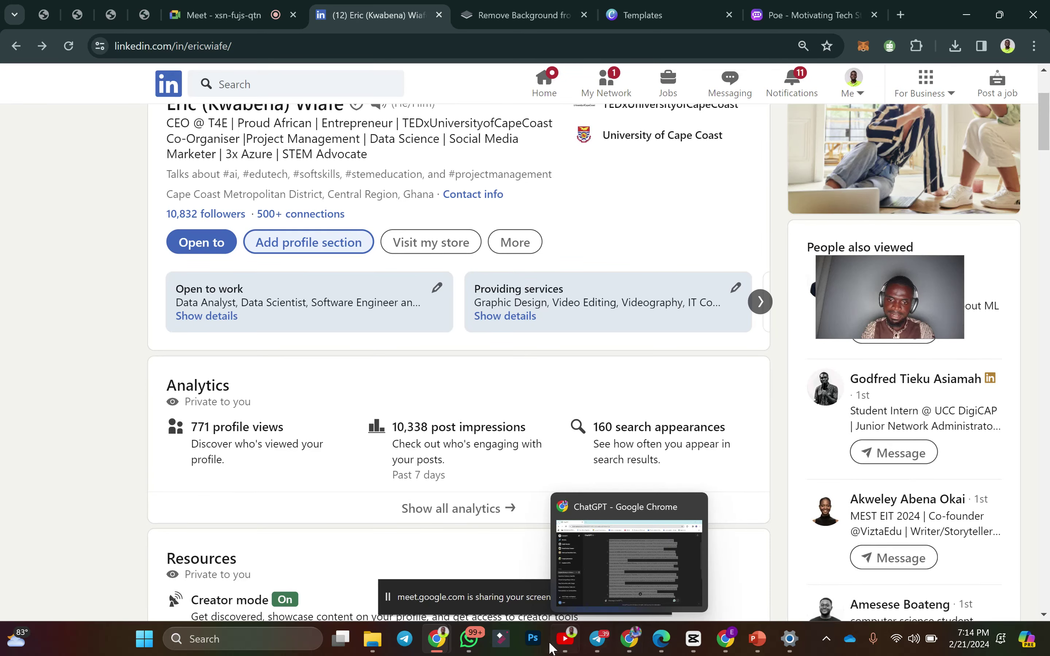
{"action": "mouse_move", "coordinate": [485, 640]}
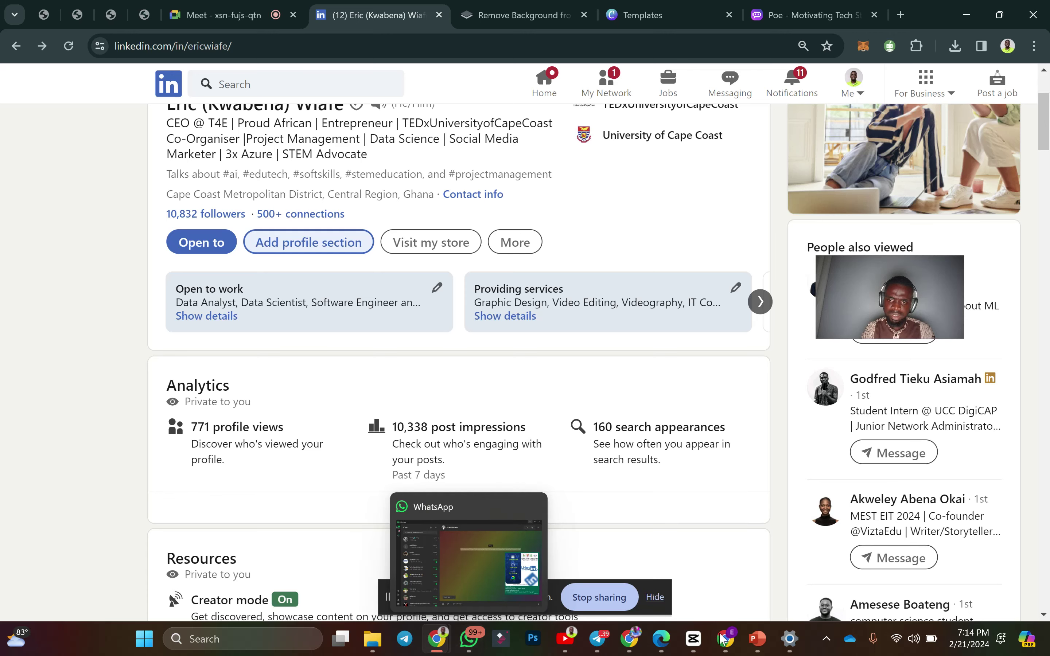
{"action": "mouse_move", "coordinate": [757, 641]}
{"action": "left_click", "coordinate": [695, 549]}
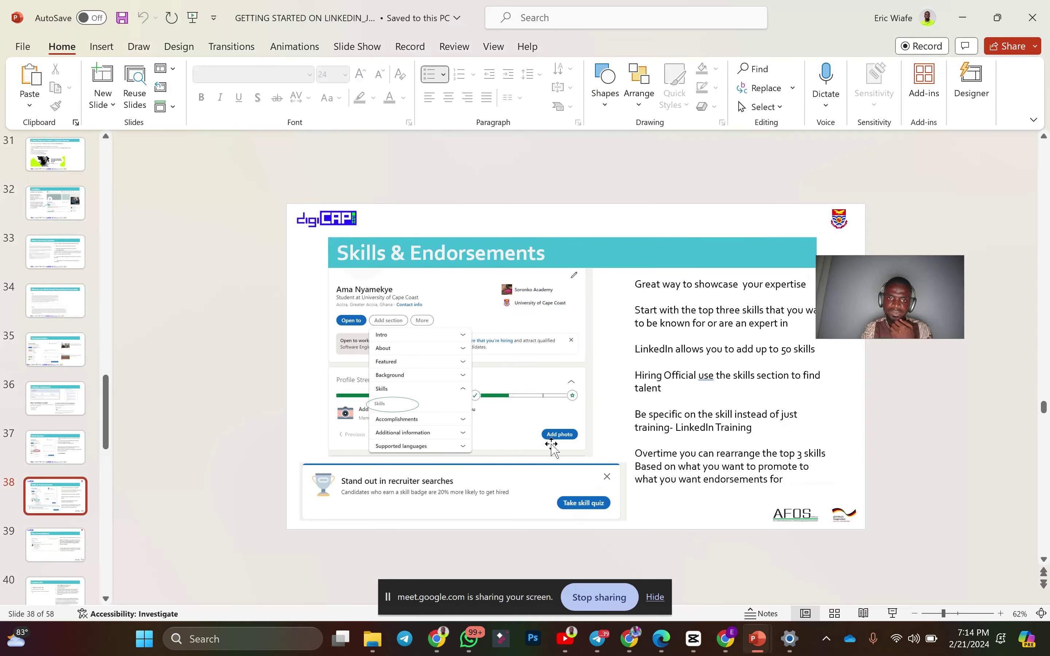
{"action": "scroll", "coordinate": [519, 380], "scroll_direction": "down", "scroll_amount": 1}
{"action": "left_click", "coordinate": [519, 380]}
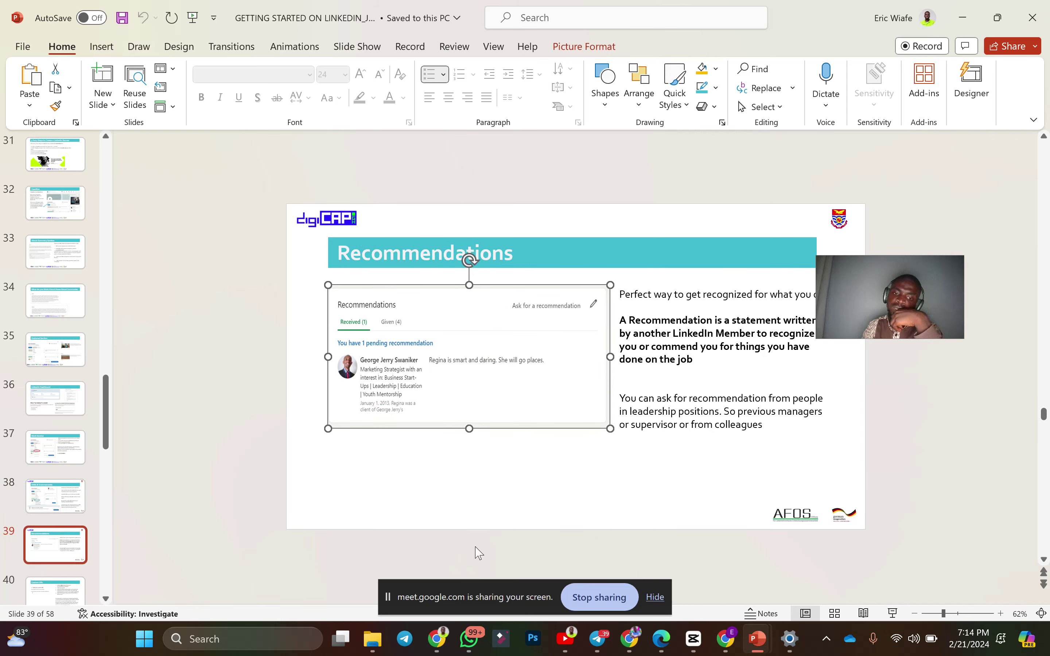
Return to the LinkedIn profile in Chrome and show all received recommendations.
{"action": "left_click", "coordinate": [437, 639]}
{"action": "left_click", "coordinate": [368, 514]}
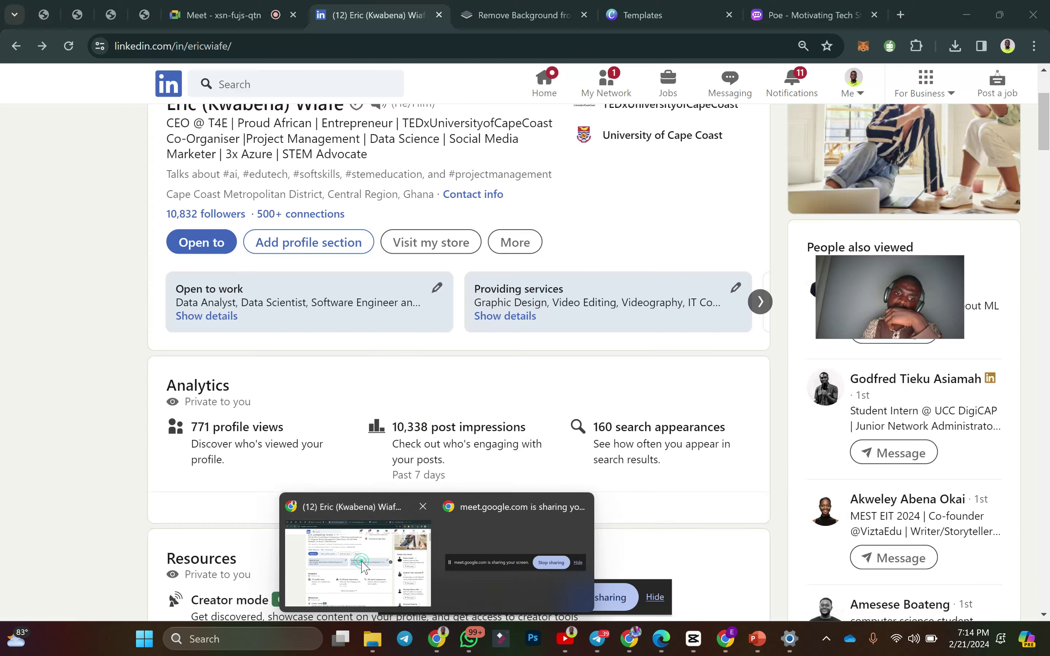
{"action": "scroll", "coordinate": [376, 421], "scroll_direction": "down", "scroll_amount": 20}
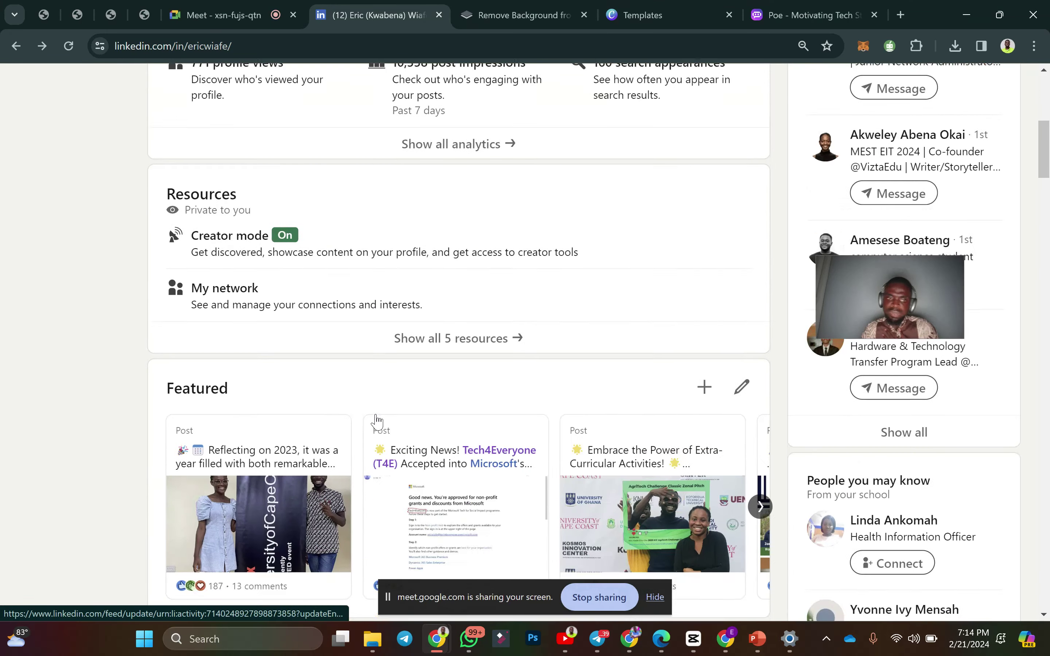
{"action": "scroll", "coordinate": [376, 421], "scroll_direction": "down", "scroll_amount": 20}
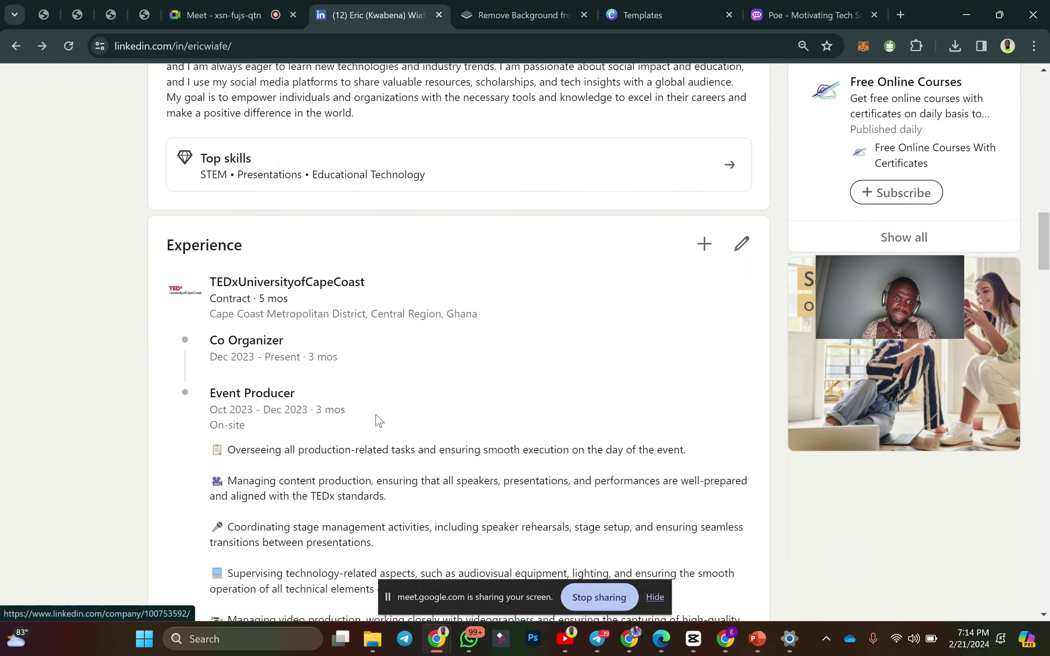
{"action": "scroll", "coordinate": [377, 421], "scroll_direction": "down", "scroll_amount": 20}
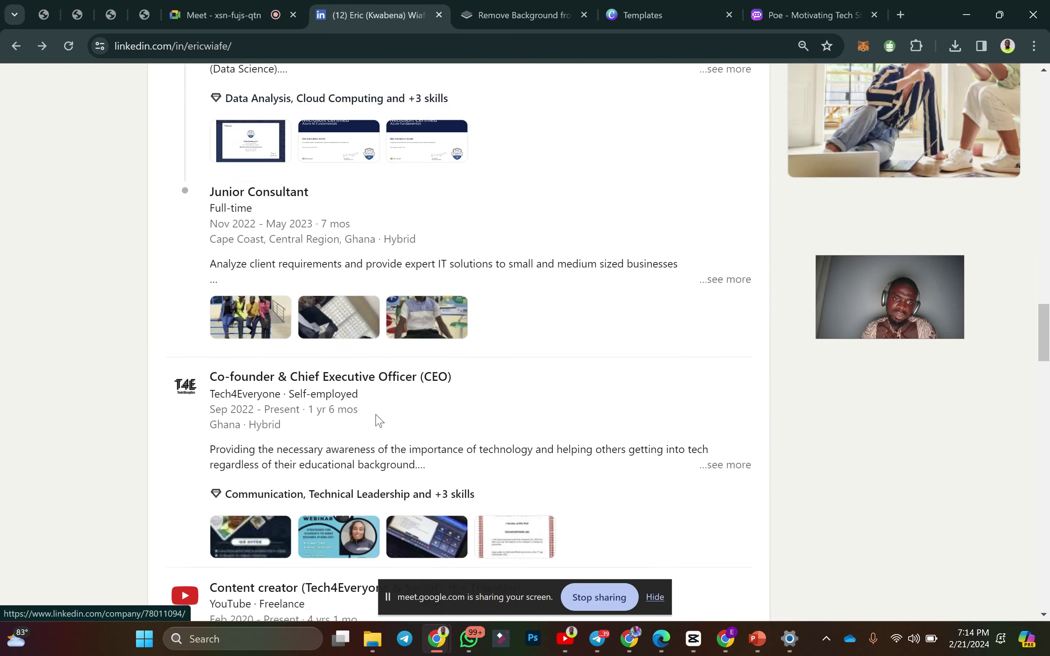
{"action": "scroll", "coordinate": [377, 421], "scroll_direction": "down", "scroll_amount": 15}
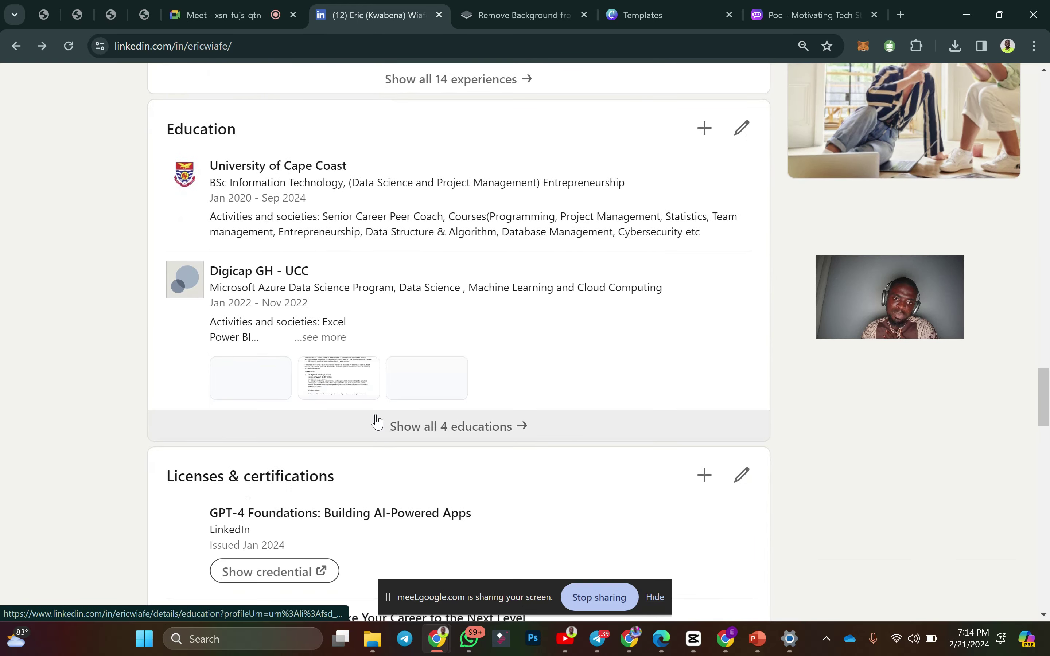
{"action": "scroll", "coordinate": [378, 421], "scroll_direction": "down", "scroll_amount": 15}
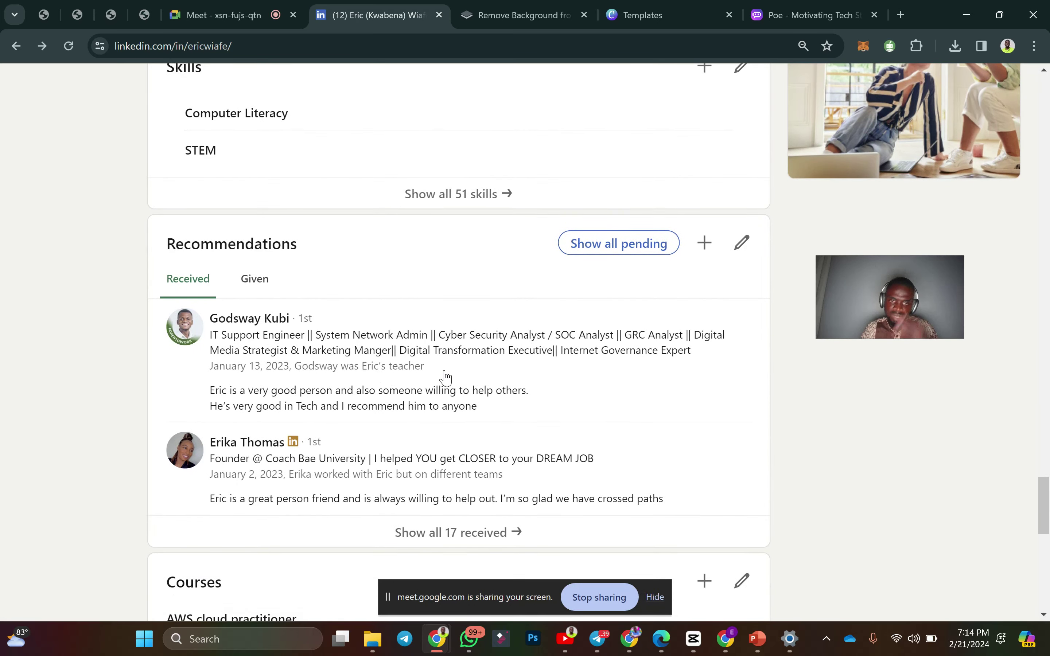
{"action": "left_click", "coordinate": [461, 528]}
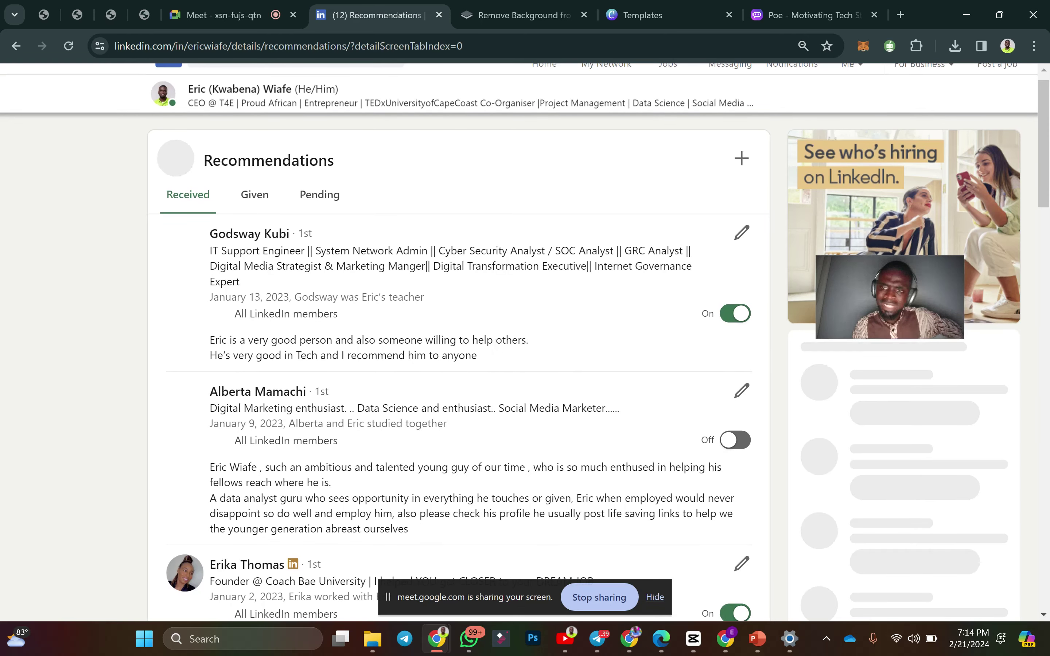
Review the received recommendations and open the Ask for a recommendation form.
{"action": "scroll", "coordinate": [498, 344], "scroll_direction": "down", "scroll_amount": 1}
{"action": "scroll", "coordinate": [316, 427], "scroll_direction": "down", "scroll_amount": 3}
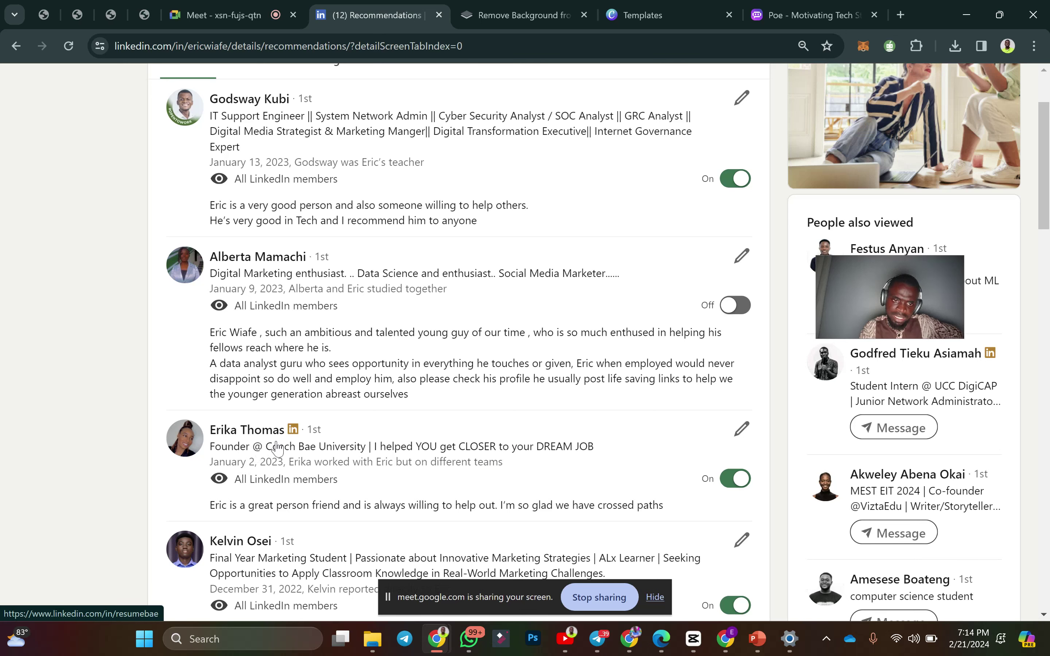
{"action": "scroll", "coordinate": [323, 307], "scroll_direction": "up", "scroll_amount": 3}
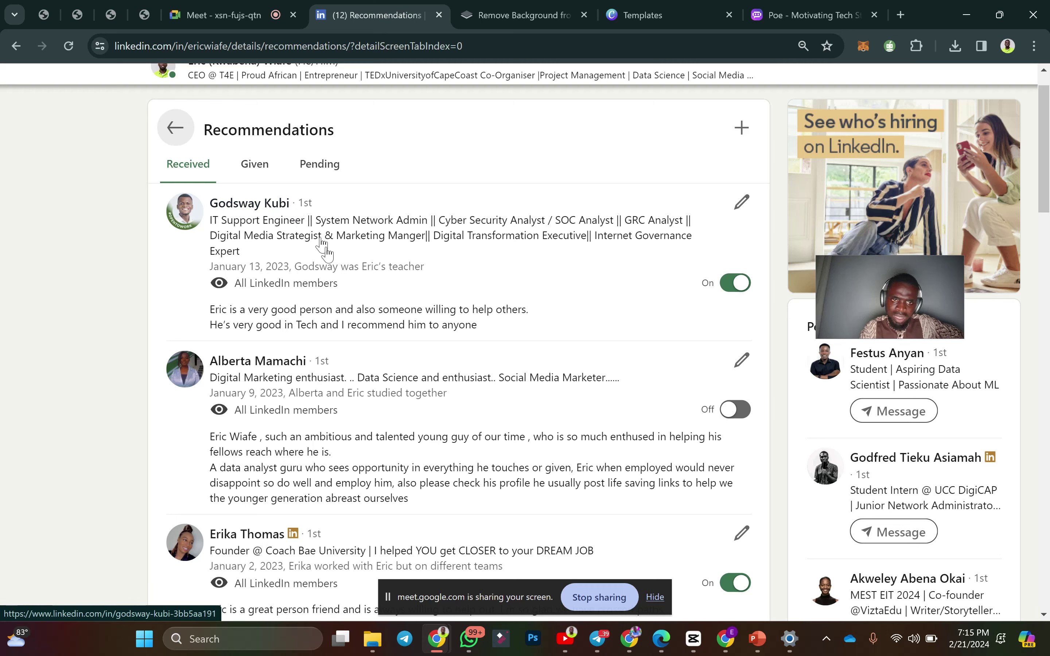
{"action": "scroll", "coordinate": [363, 368], "scroll_direction": "down", "scroll_amount": 2}
{"action": "scroll", "coordinate": [363, 369], "scroll_direction": "up", "scroll_amount": 3}
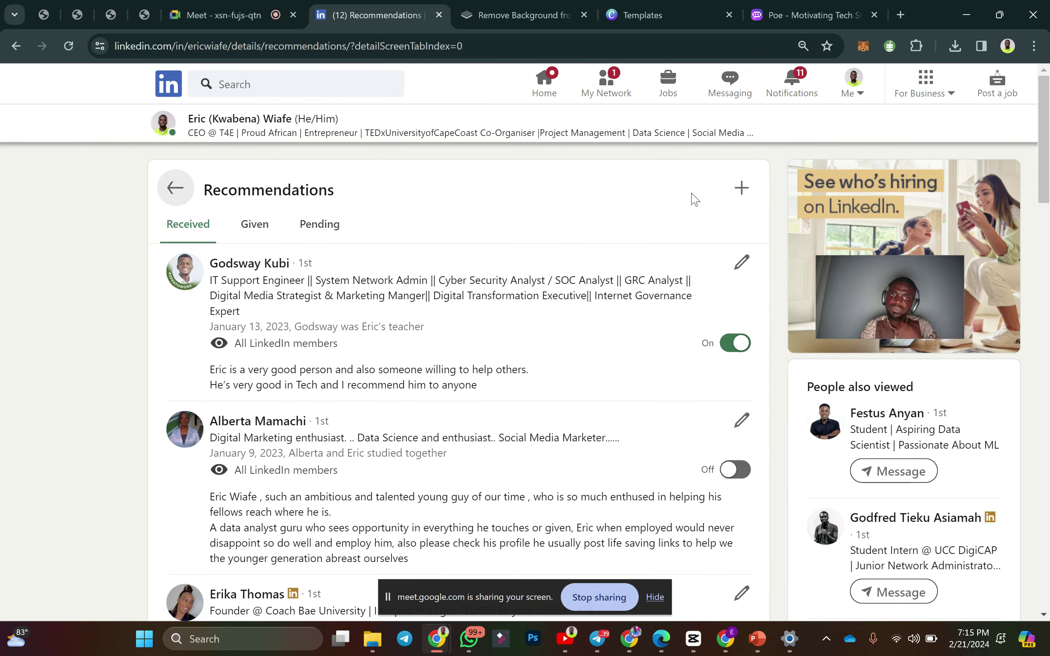
{"action": "left_click", "coordinate": [742, 187]}
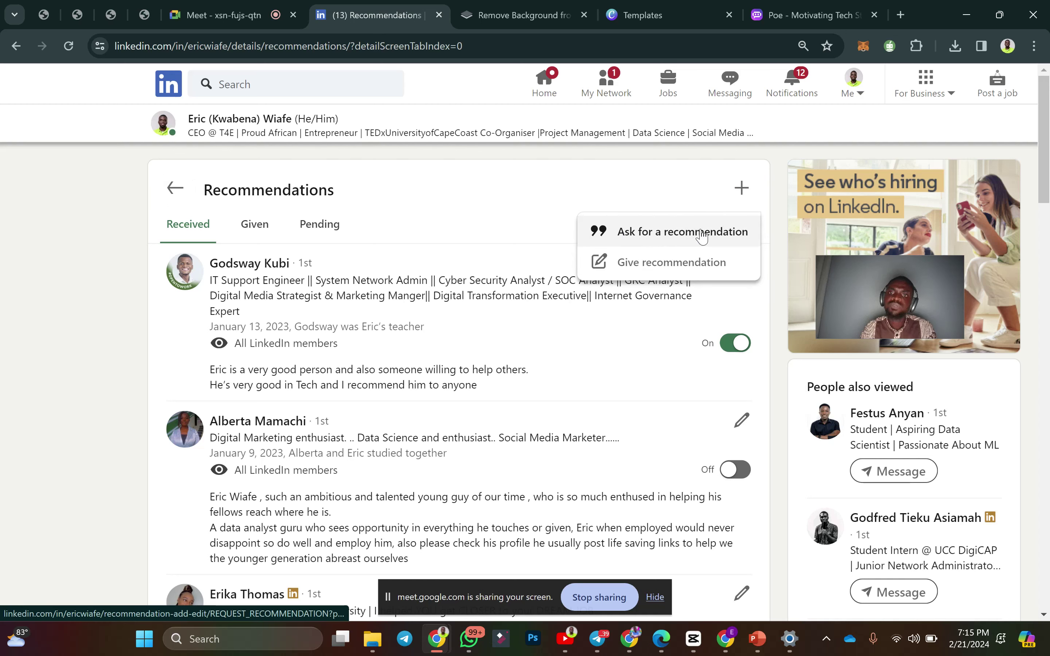
{"action": "left_click", "coordinate": [714, 231]}
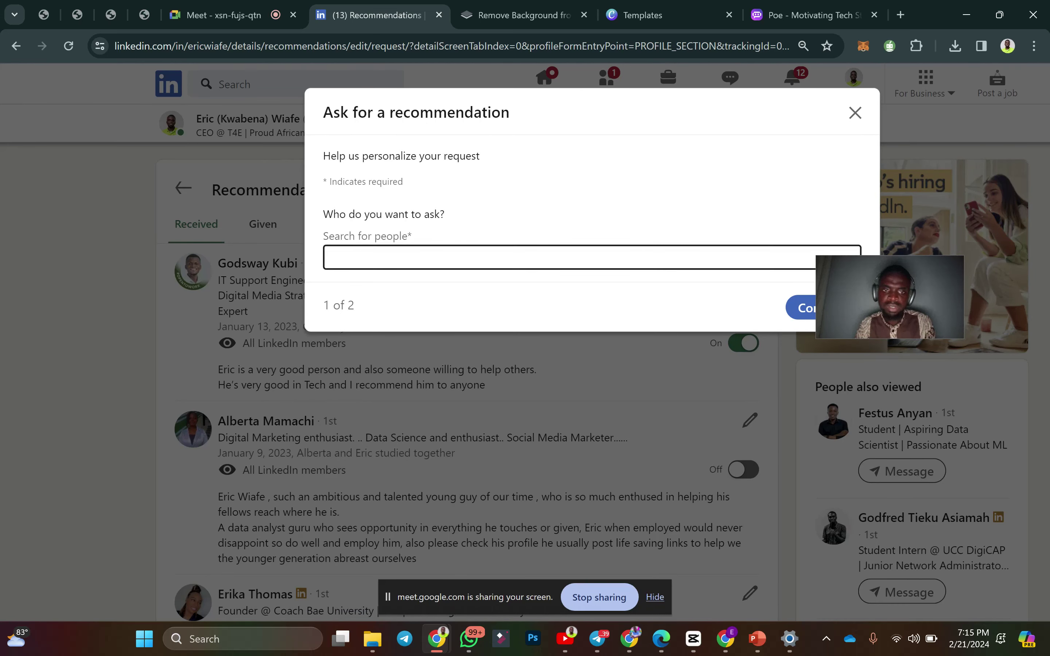
Search for the connection by name, choose the University of Cape Coast student as the person to ask, and continue the request.
{"action": "left_click", "coordinate": [408, 255]}
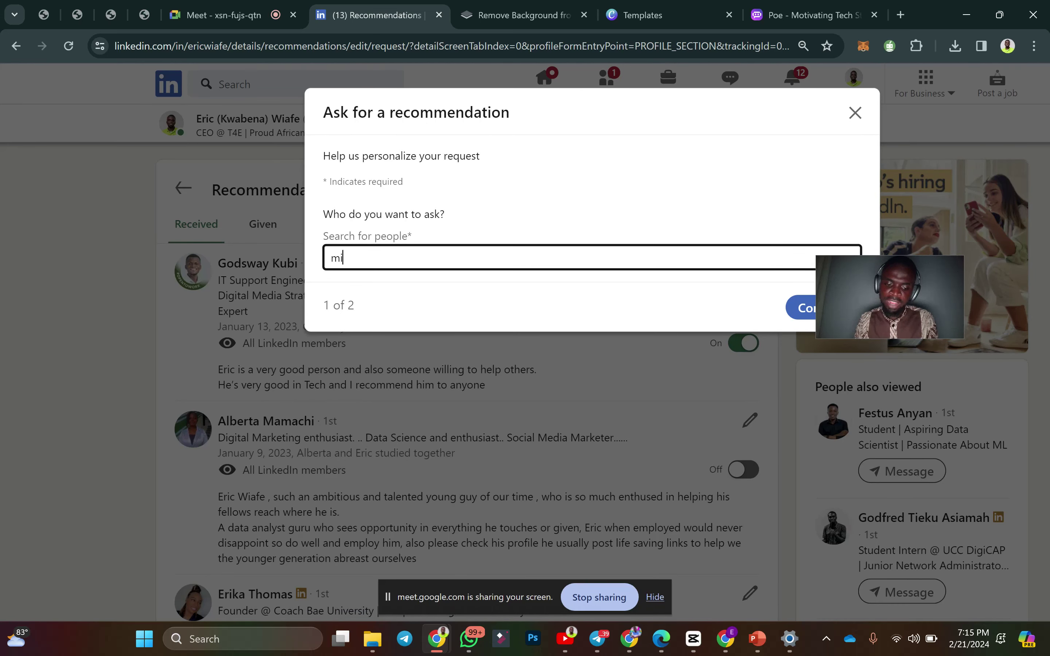
{"action": "type", "text": "mili"}
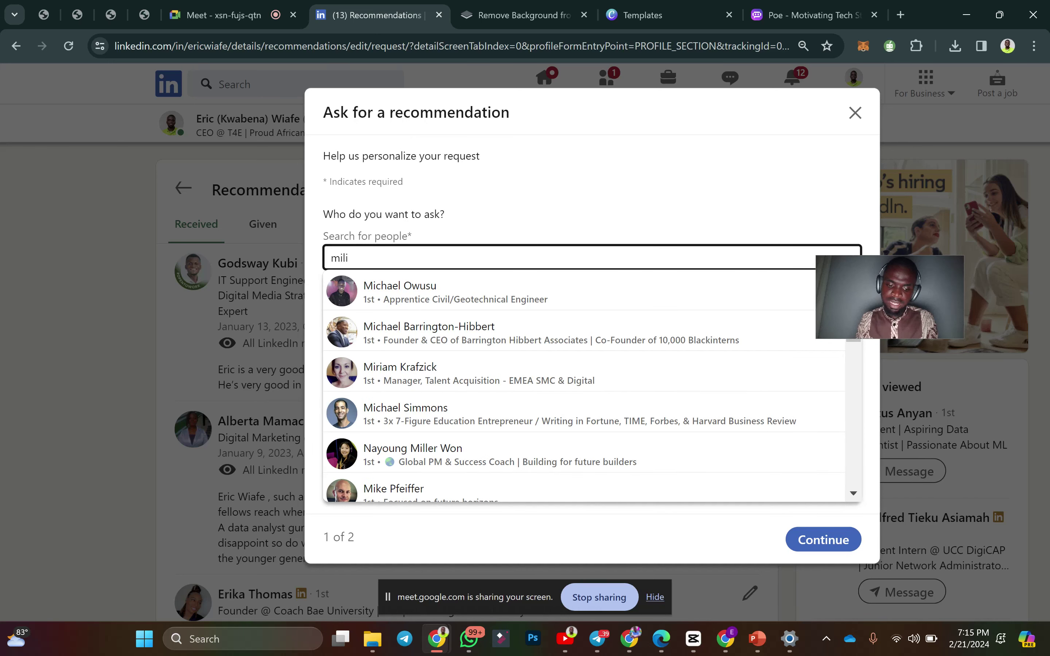
{"action": "type", "text": "cent"}
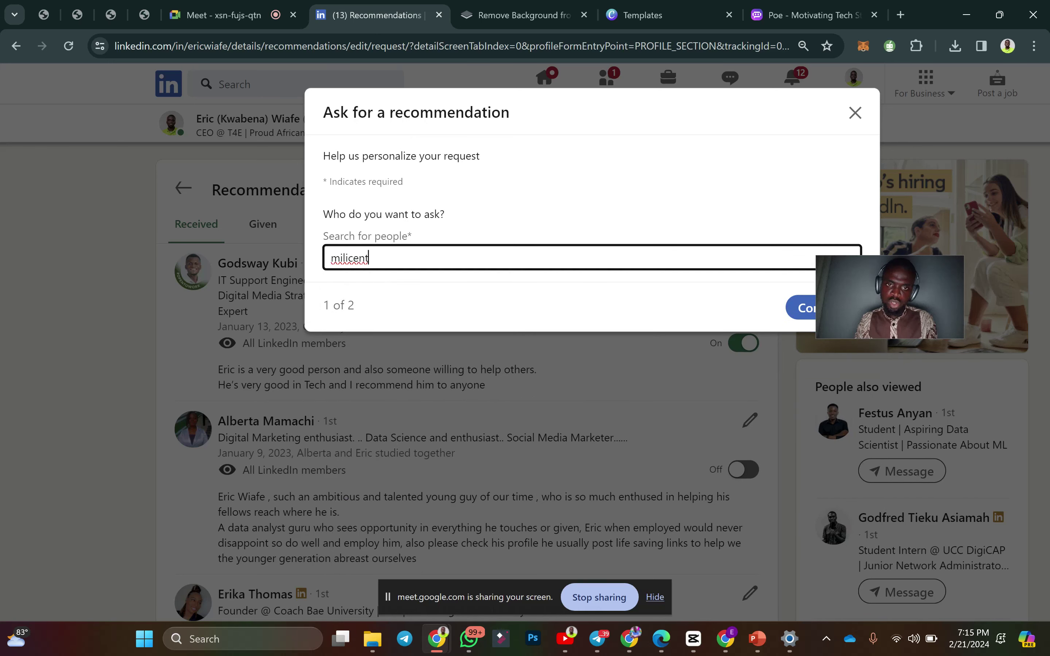
{"action": "right_click", "coordinate": [344, 258]}
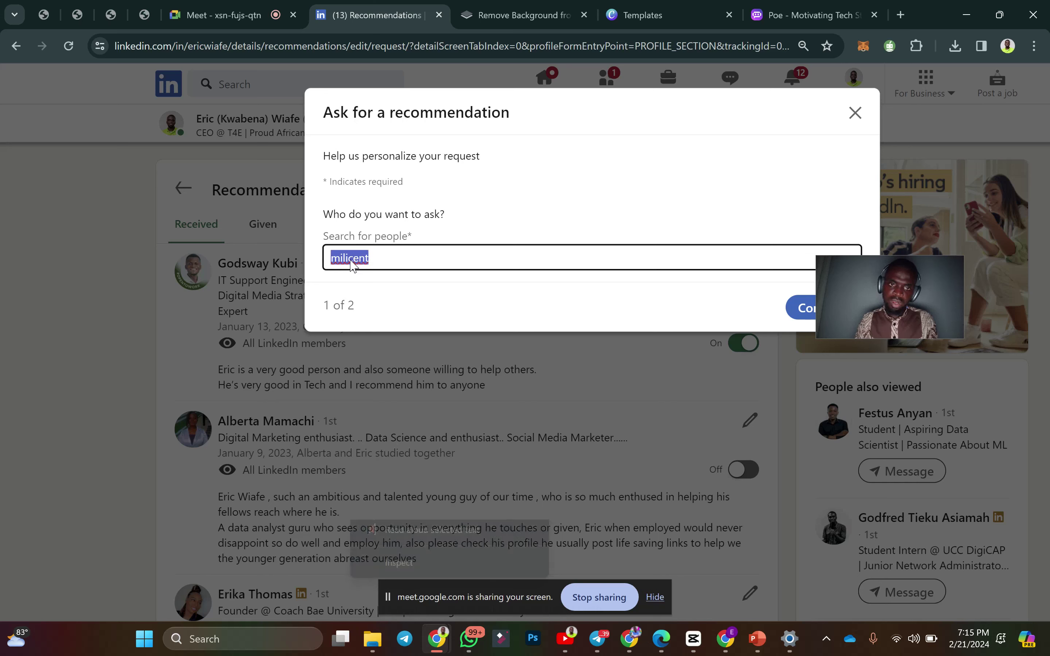
{"action": "left_click", "coordinate": [377, 274]}
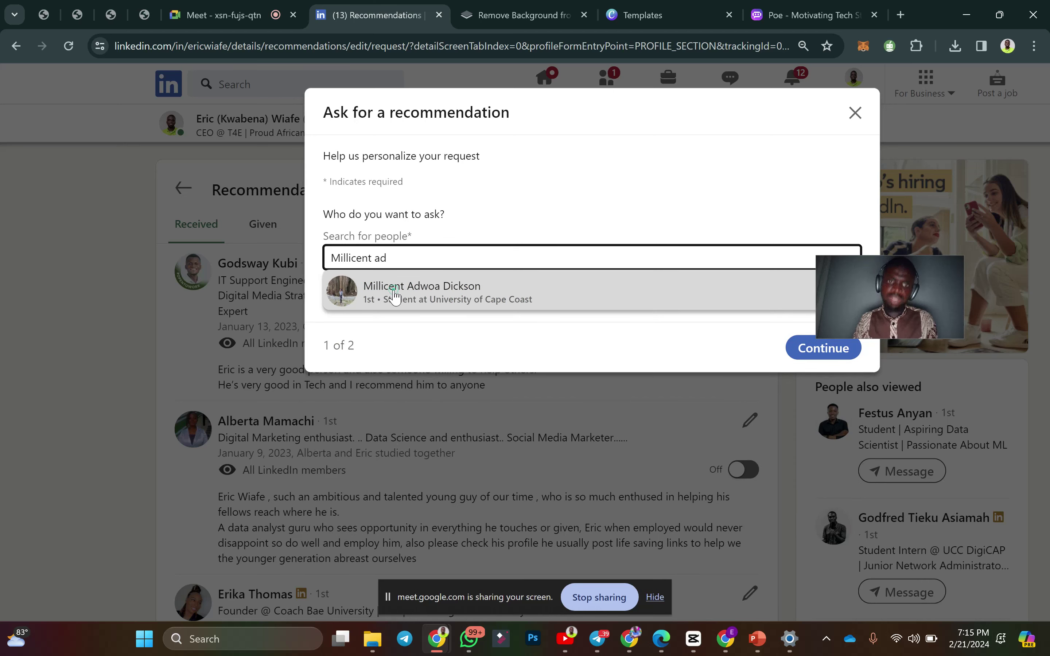
{"action": "left_click", "coordinate": [382, 287]}
{"action": "left_click_drag", "start_coordinate": [859, 311], "coordinate": [889, 416]}
{"action": "left_click", "coordinate": [814, 306]}
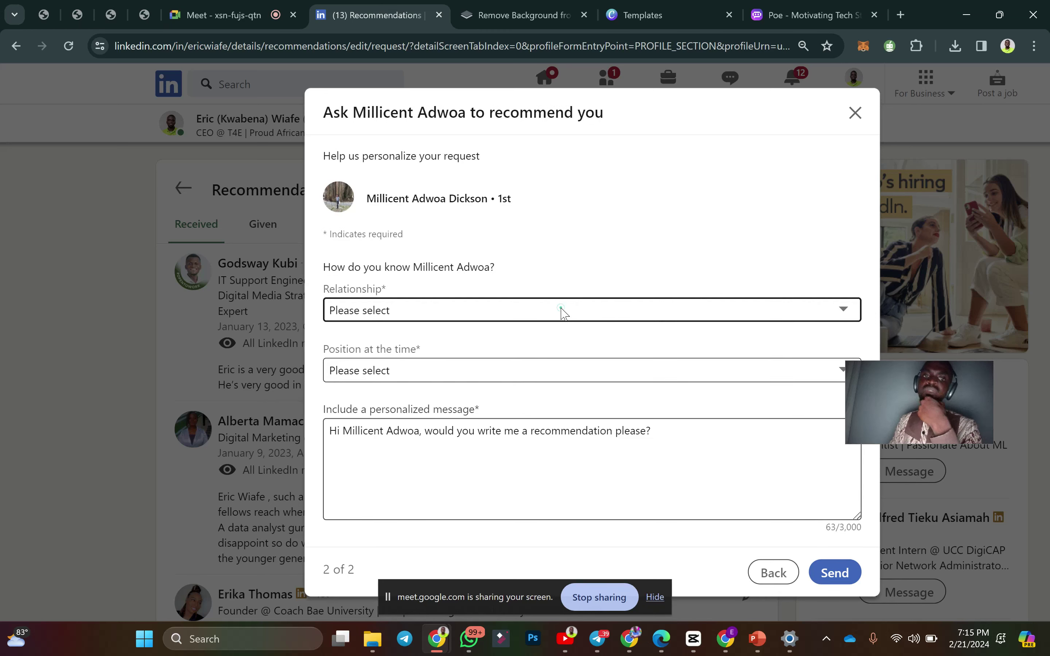
Set the relationship to "You were students together" and the position to "Junior Career Peer Coach at University of Cape Coast Systems Change Program".
{"action": "left_click", "coordinate": [560, 309]}
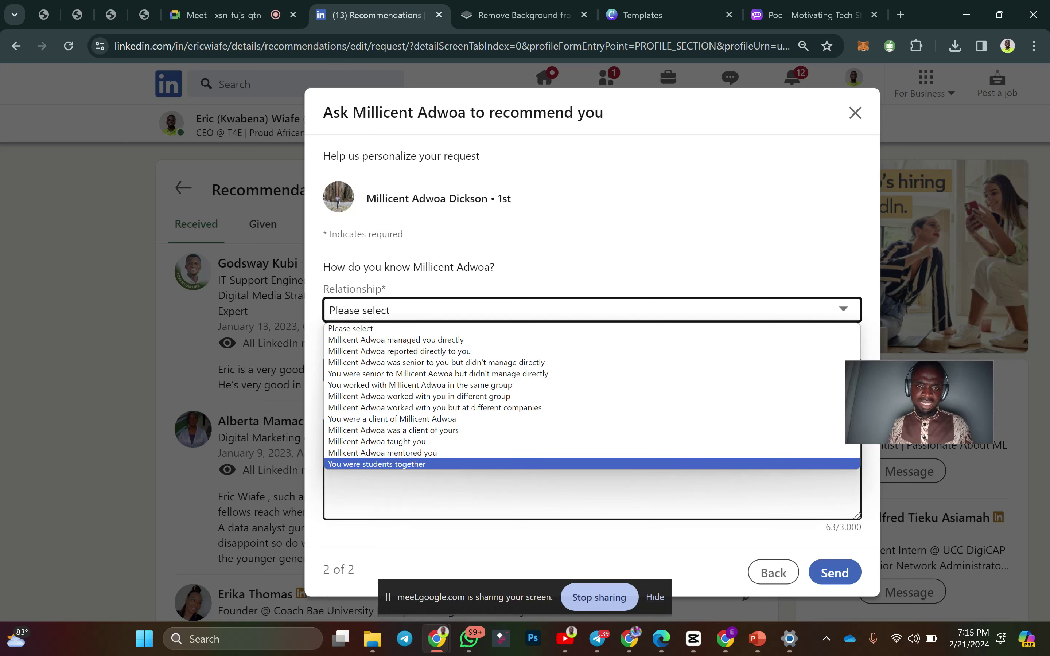
{"action": "left_click", "coordinate": [402, 464]}
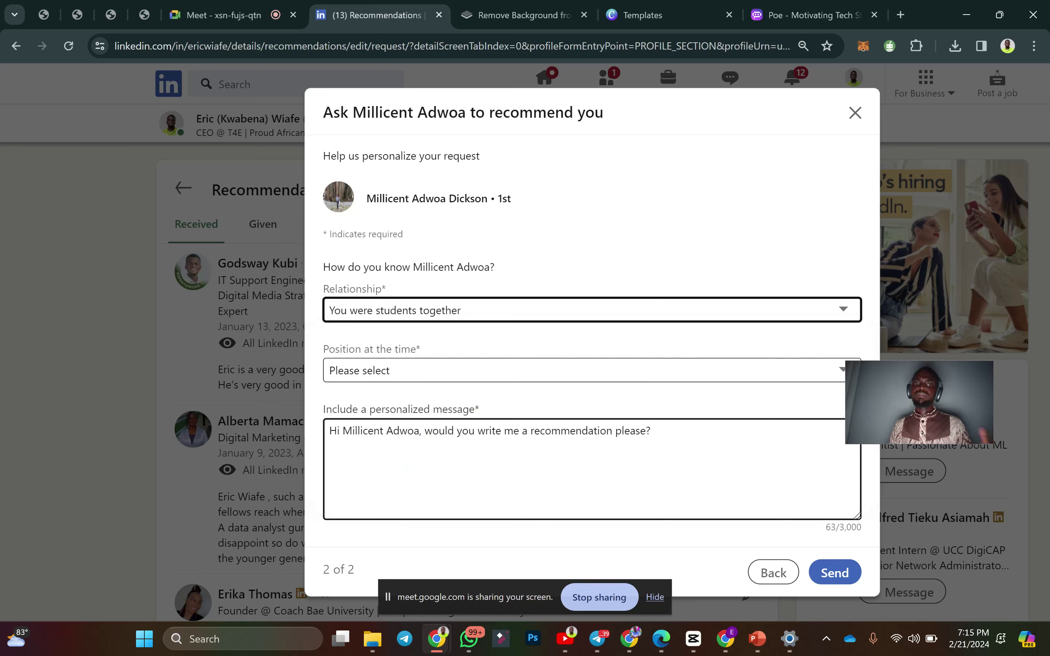
{"action": "left_click", "coordinate": [383, 374]}
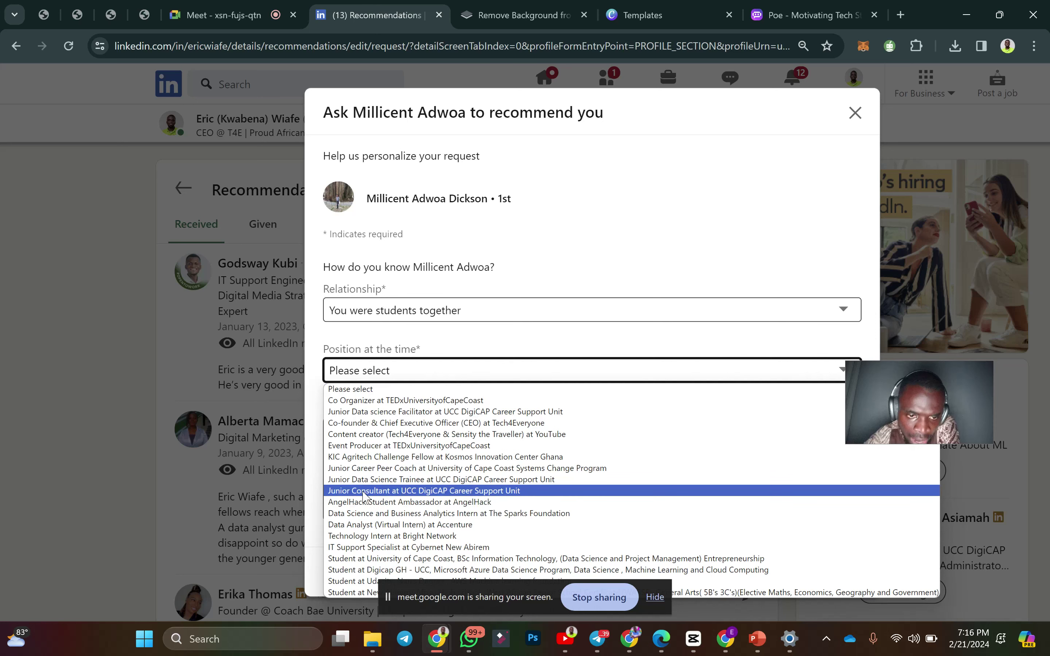
{"action": "left_click", "coordinate": [363, 469]}
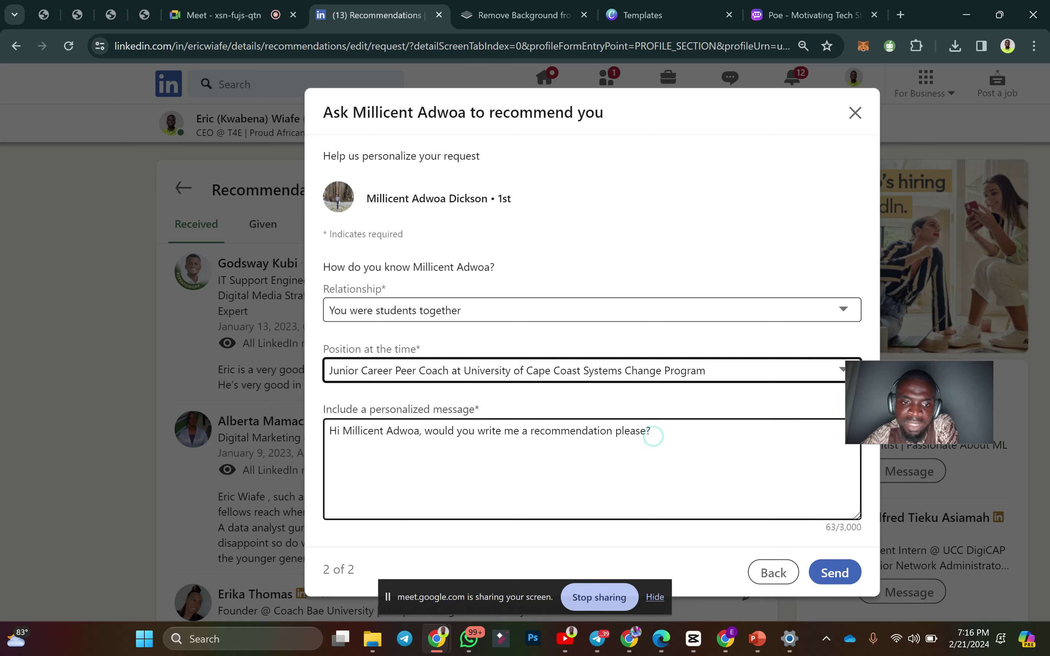
Highlight the prefilled personalized message and send the recommendation request with it.
{"action": "left_click_drag", "start_coordinate": [653, 433], "coordinate": [353, 432]}
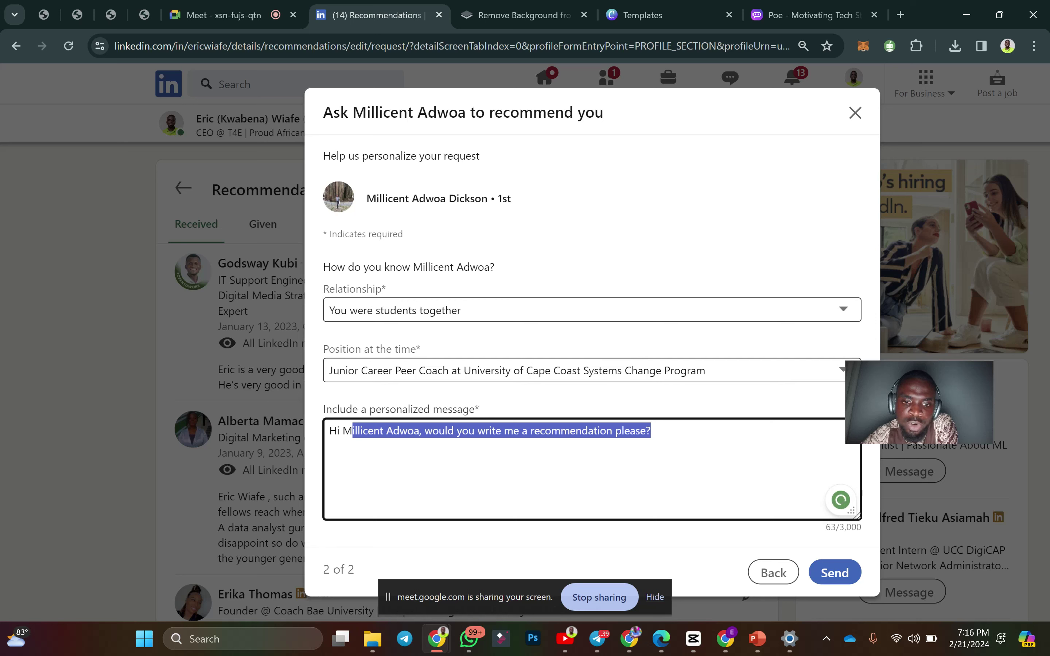
{"action": "left_click", "coordinate": [835, 574]}
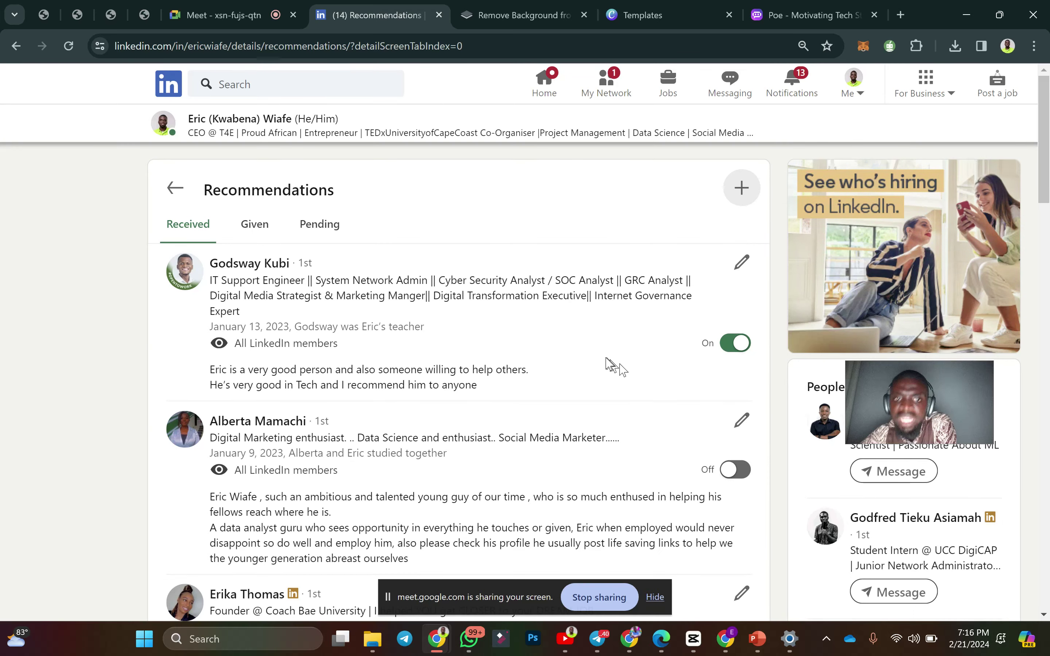
{"action": "scroll", "coordinate": [551, 445], "scroll_direction": "down", "scroll_amount": 3}
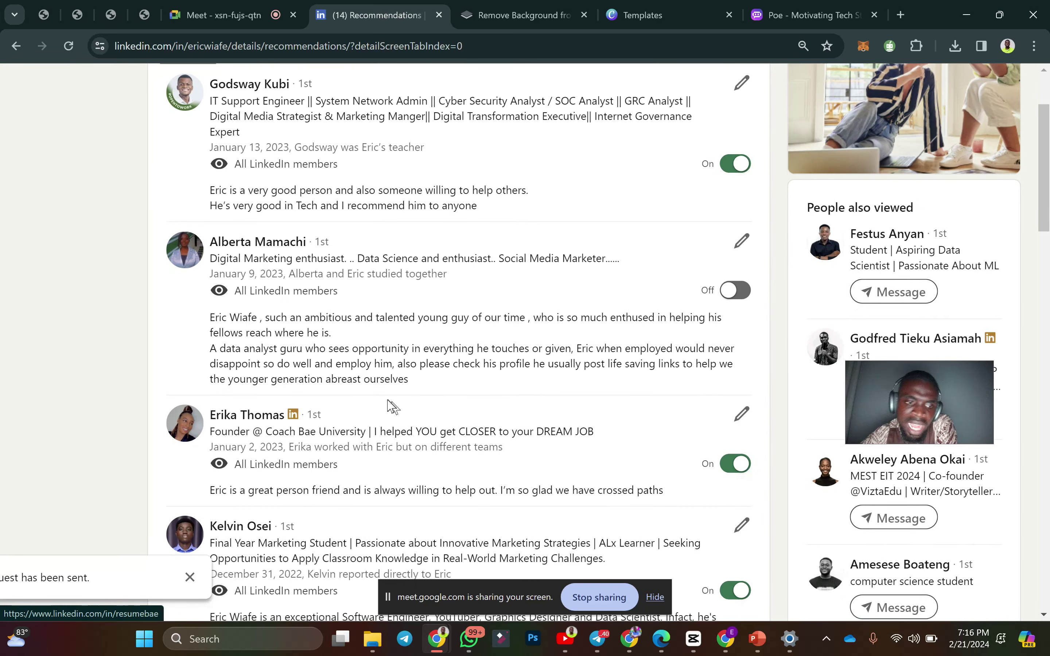